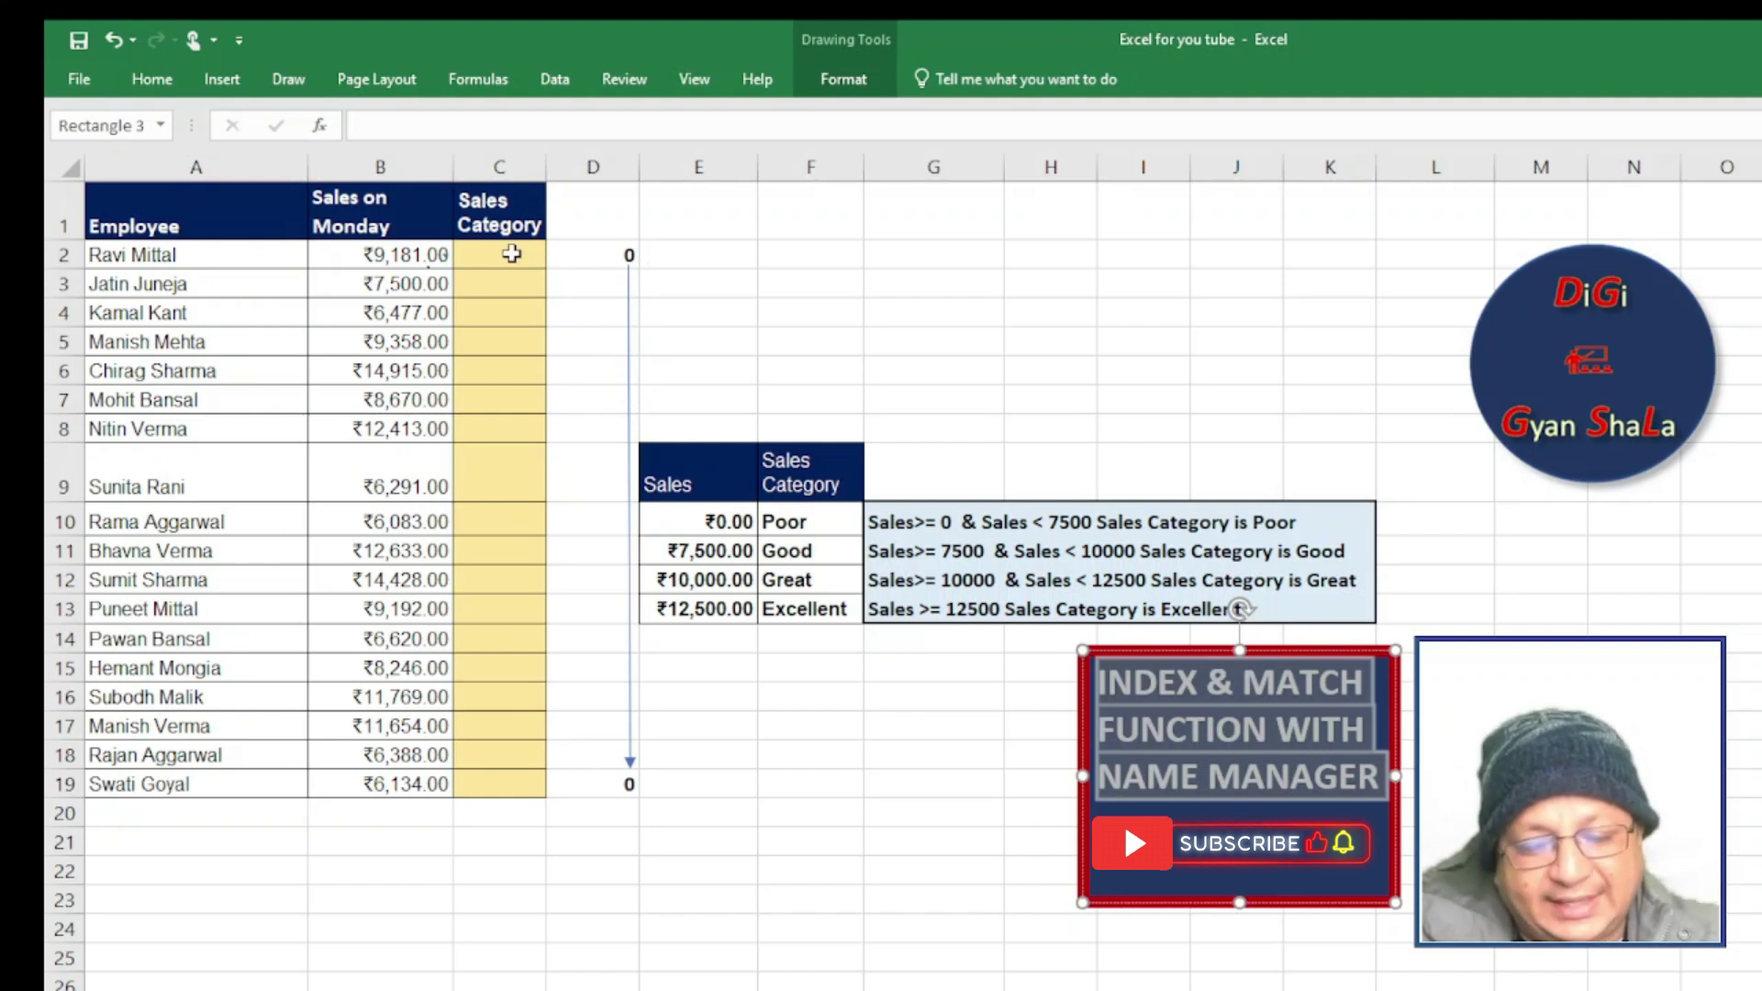
# Create named ranges from the Sales and Sales Category table E9:F13, using only the top row as names.
pyautogui.moveTo(694, 464)
pyautogui.mouseDown()
pyautogui.moveTo(808, 551)
pyautogui.moveTo(839, 603)
pyautogui.mouseUp()
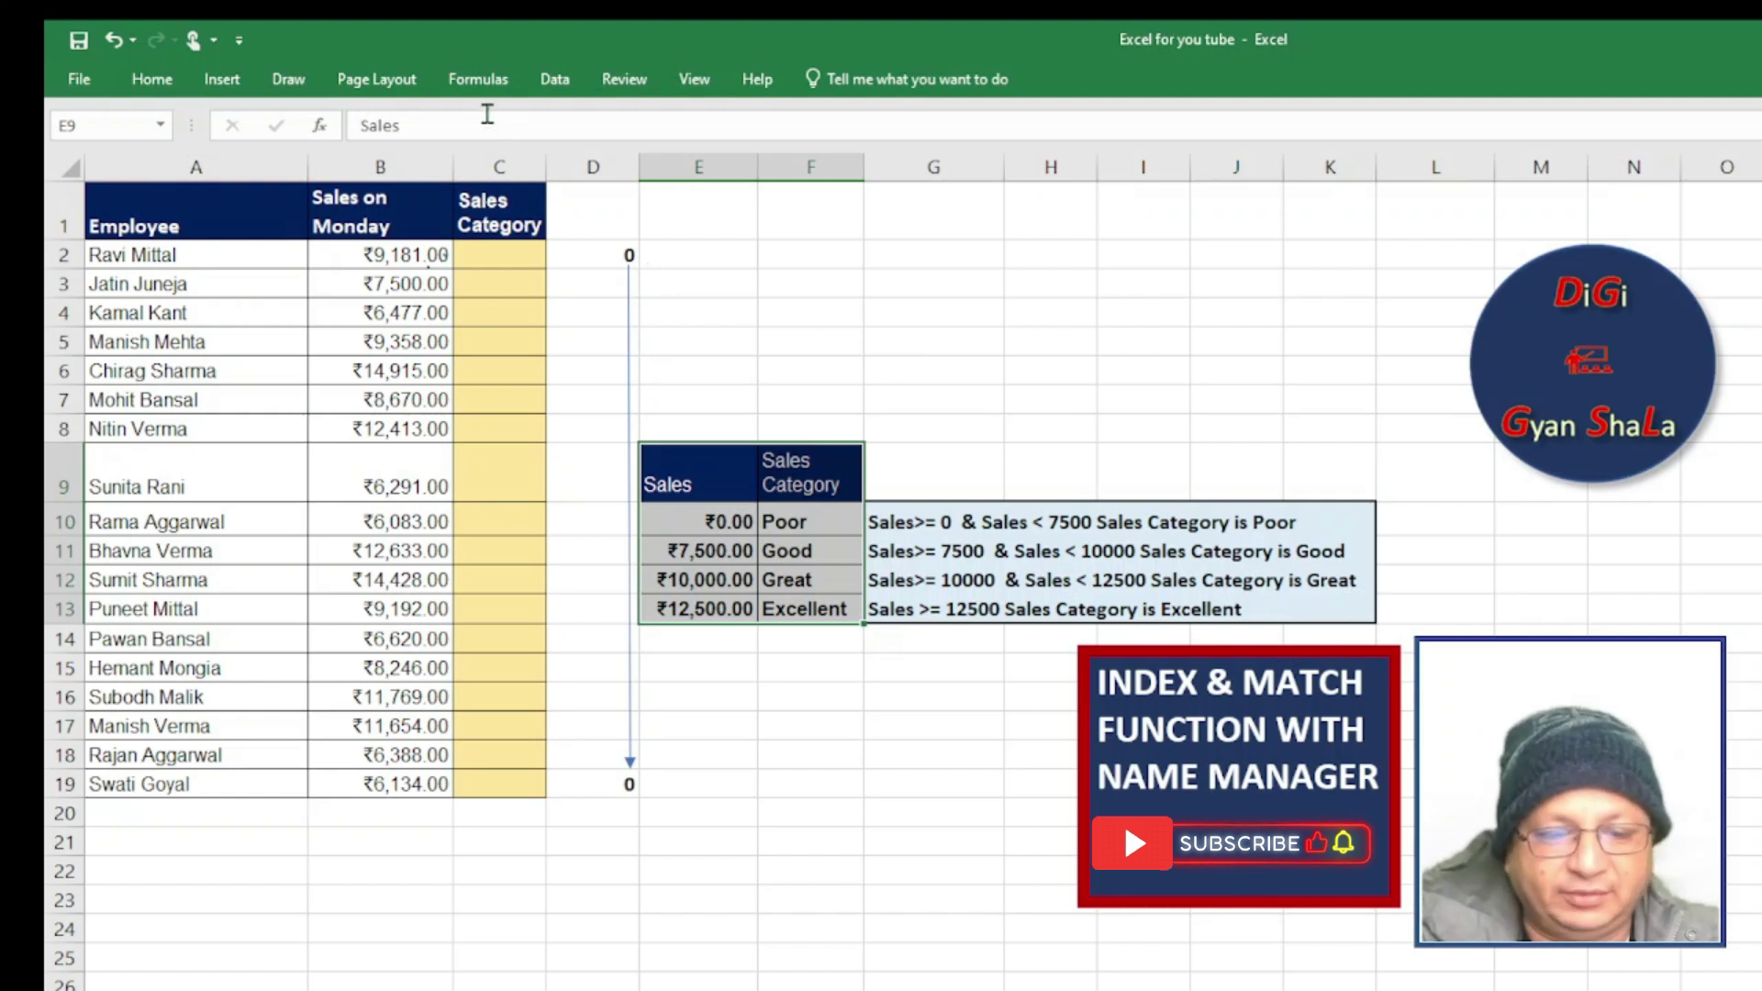
pyautogui.click(478, 79)
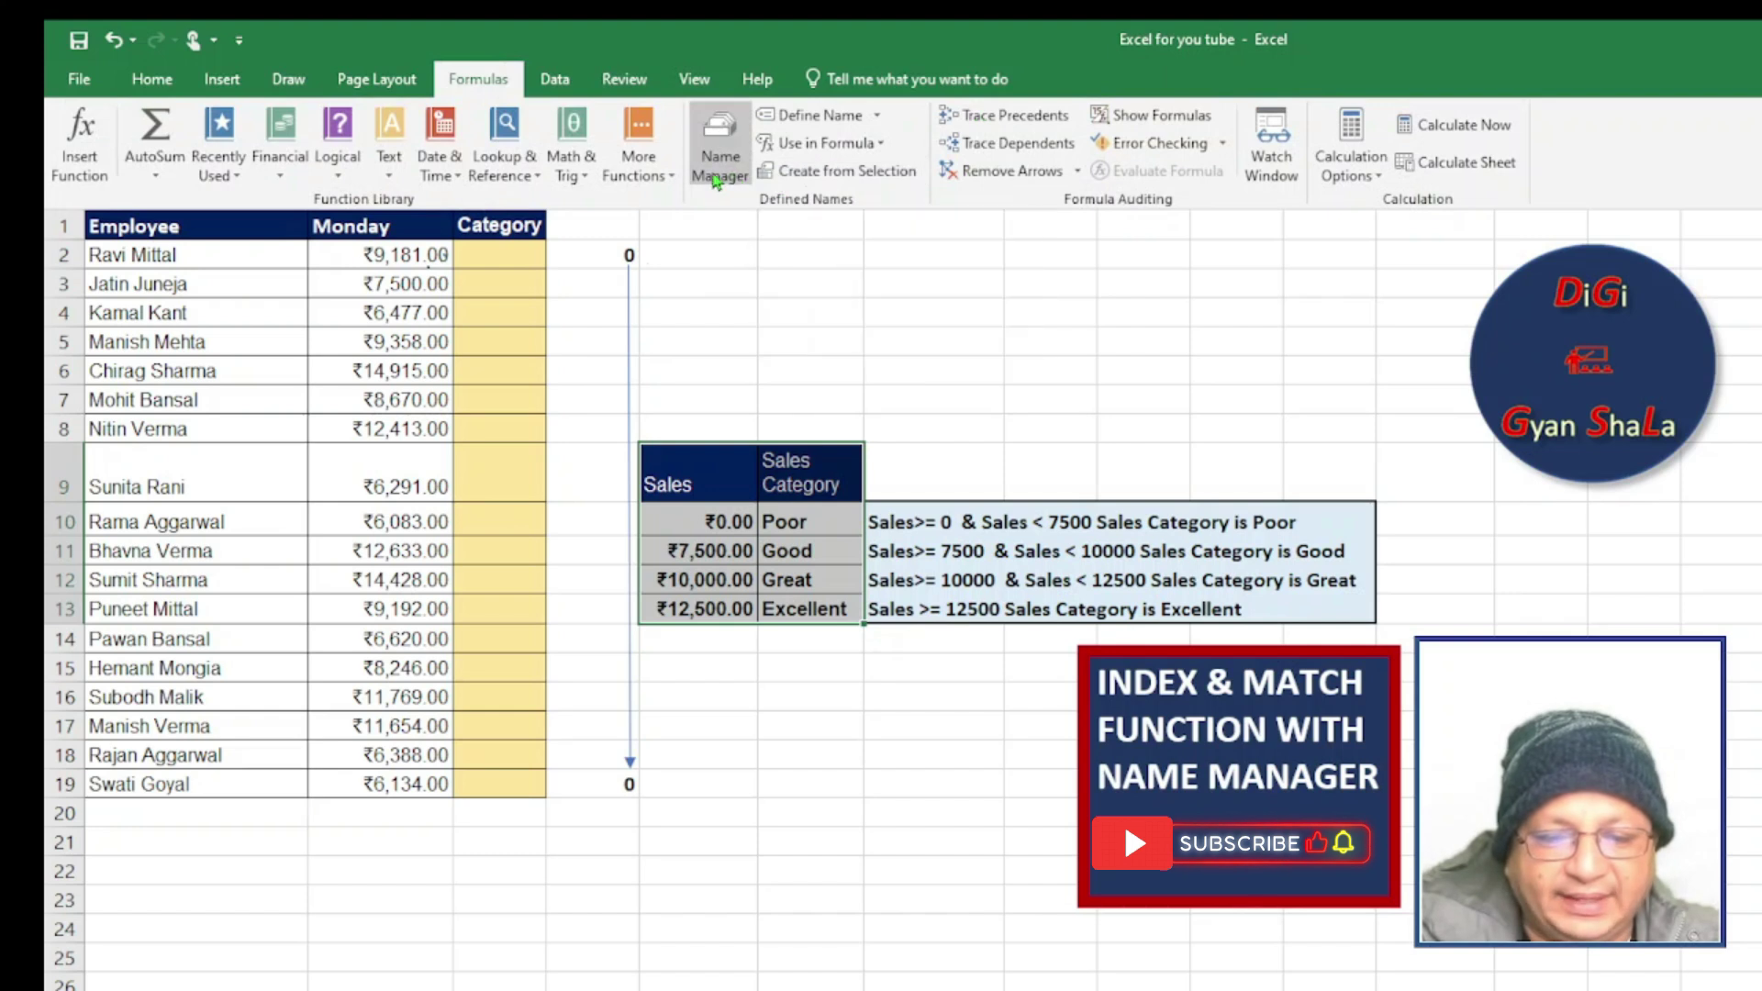
pyautogui.click(851, 179)
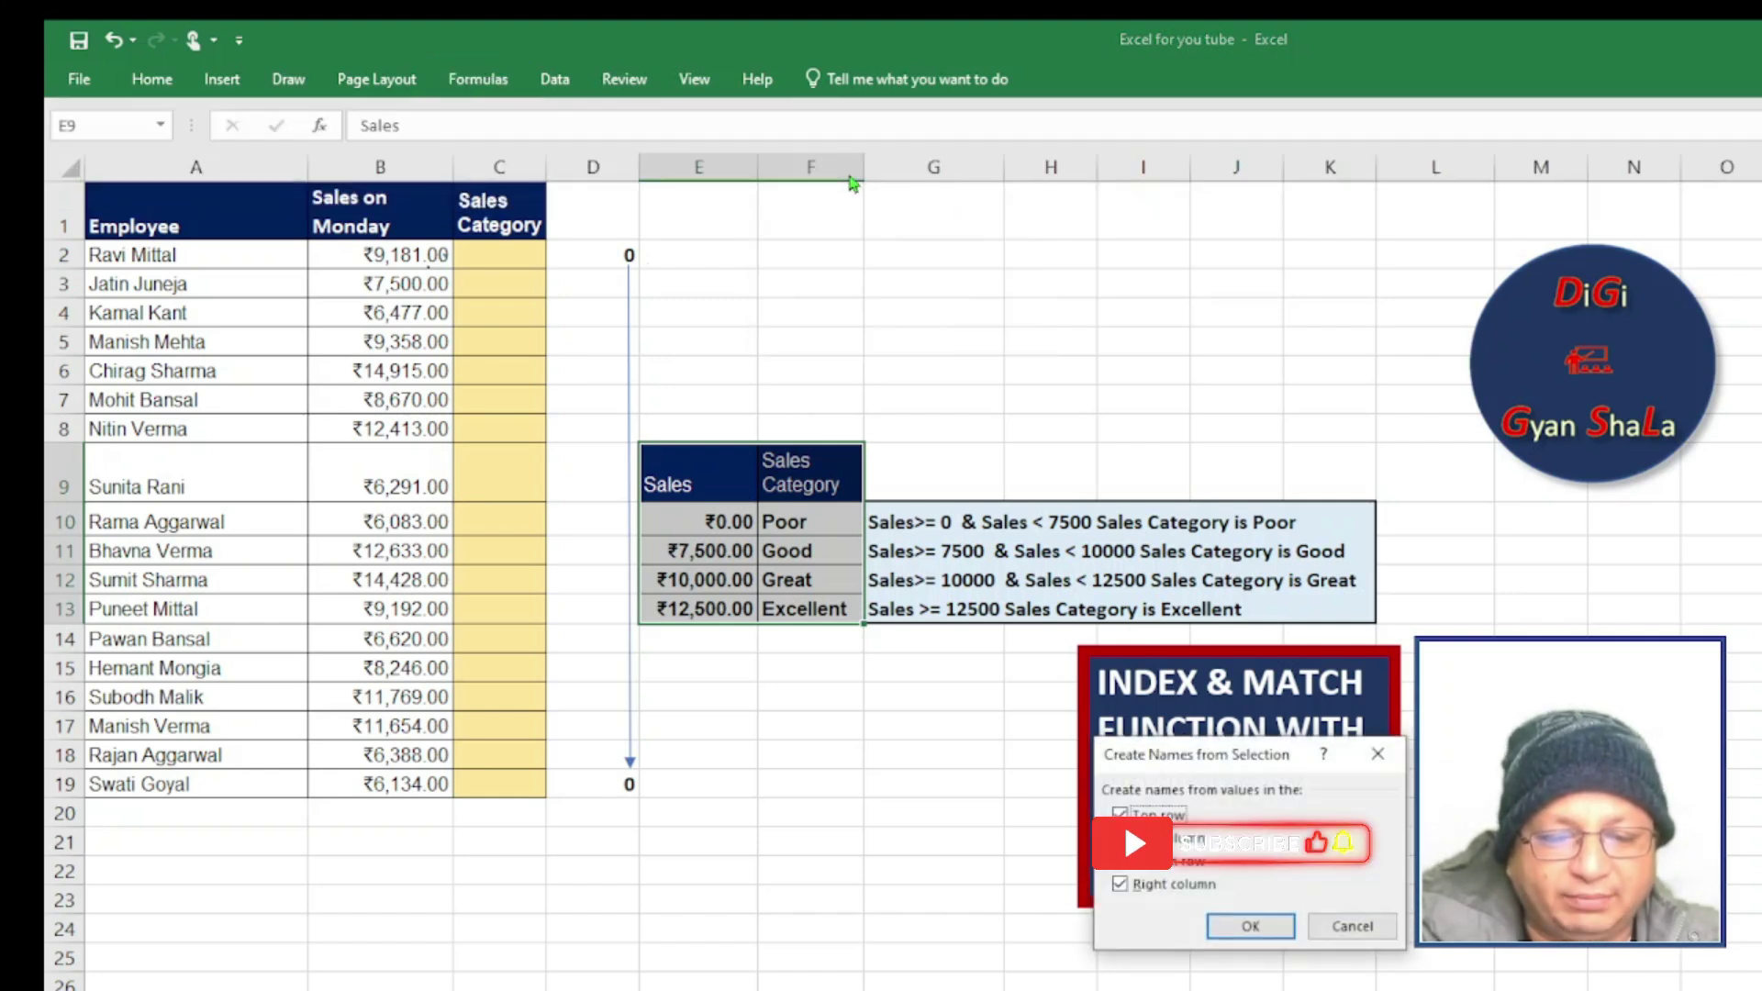
pyautogui.click(1120, 885)
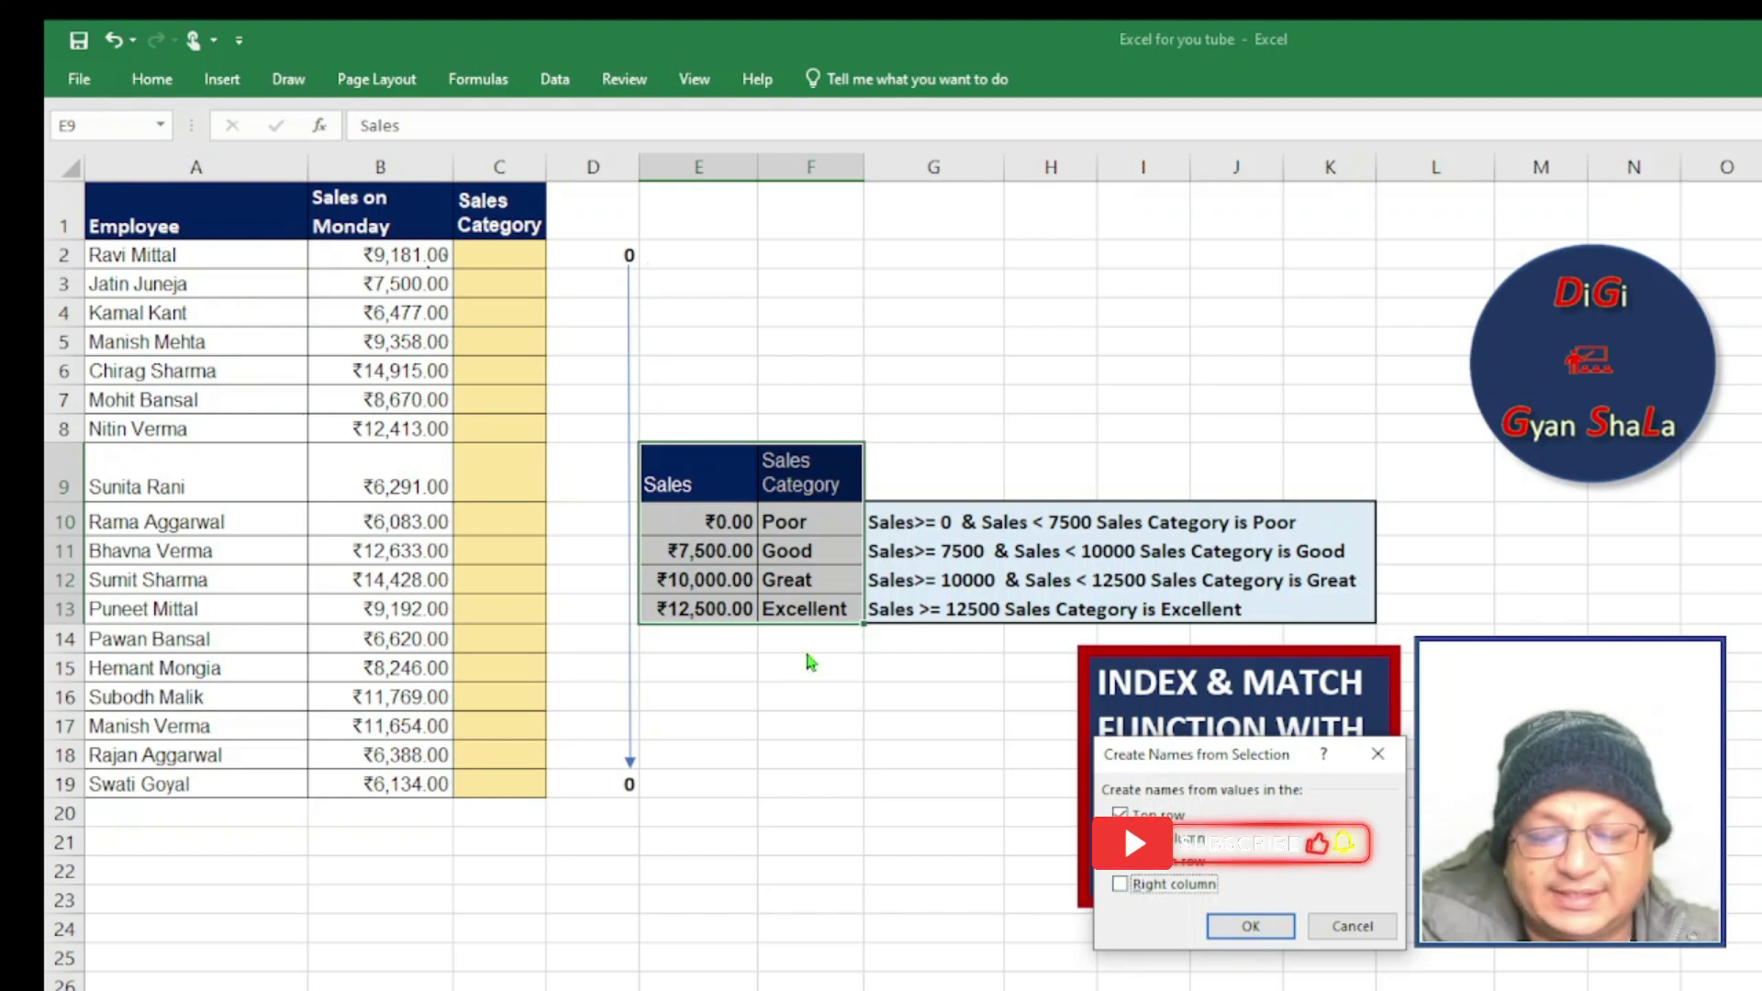
pyautogui.click(1255, 927)
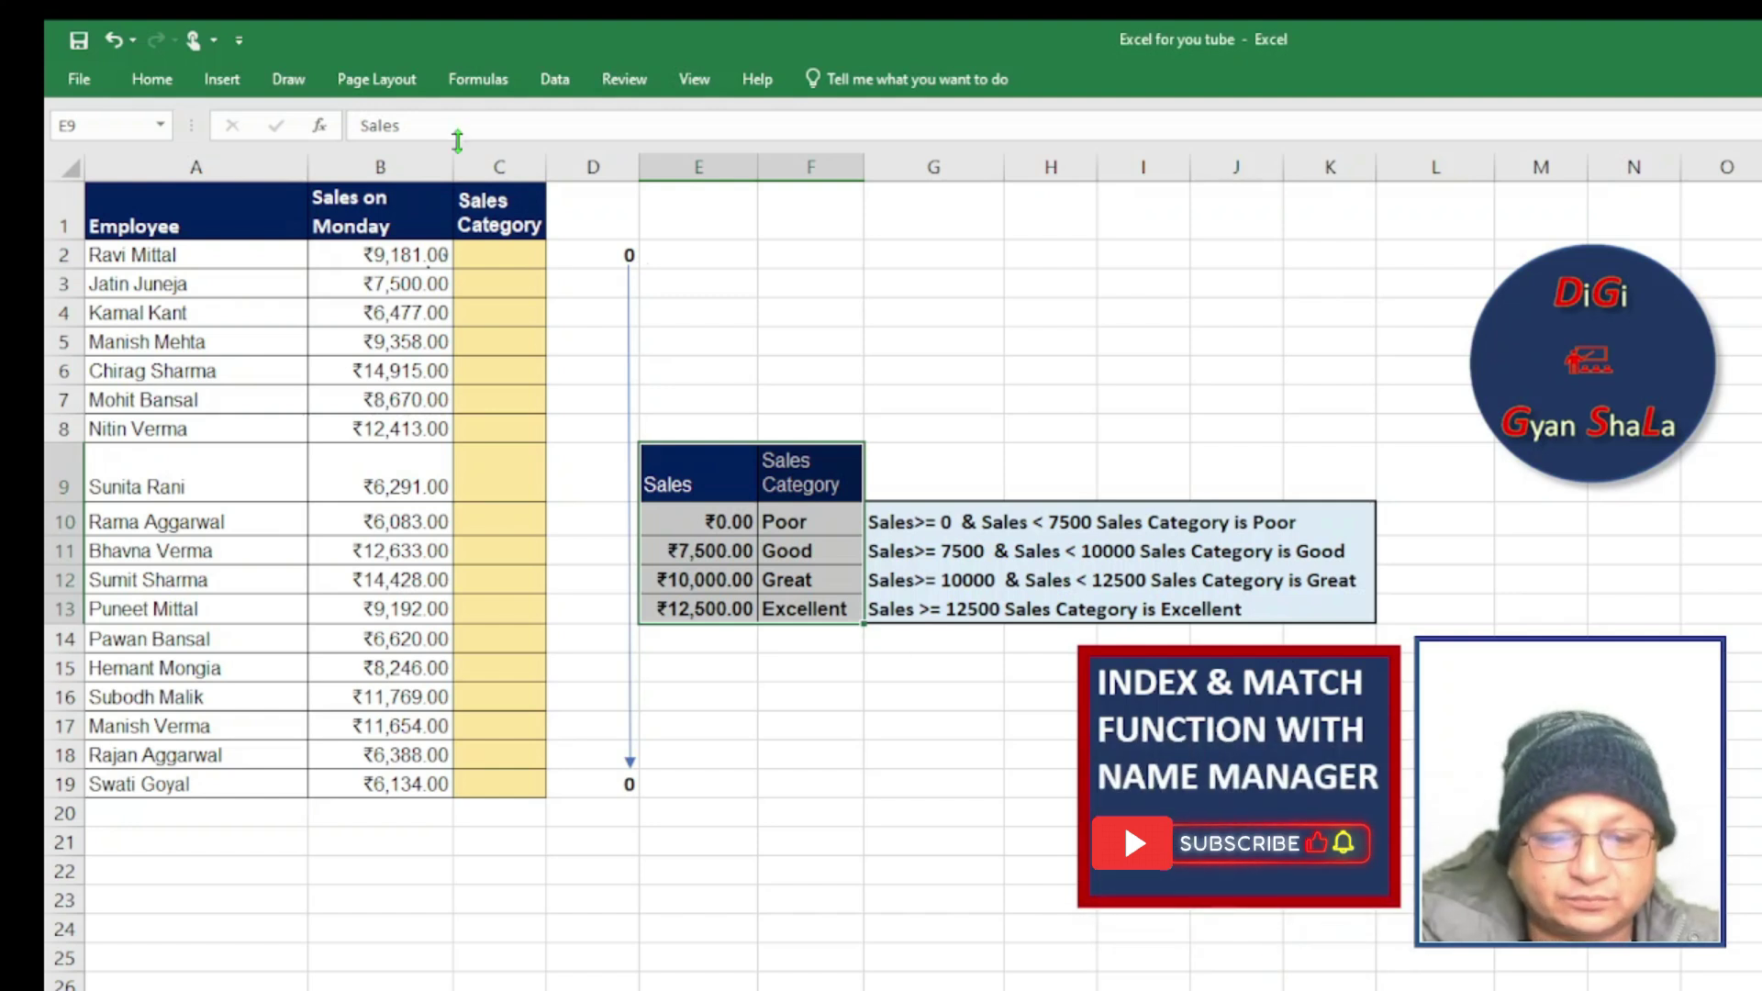
# Check the workbook's defined names in the Name Manager for the new Sales and Sales_Category ranges.
pyautogui.click(481, 81)
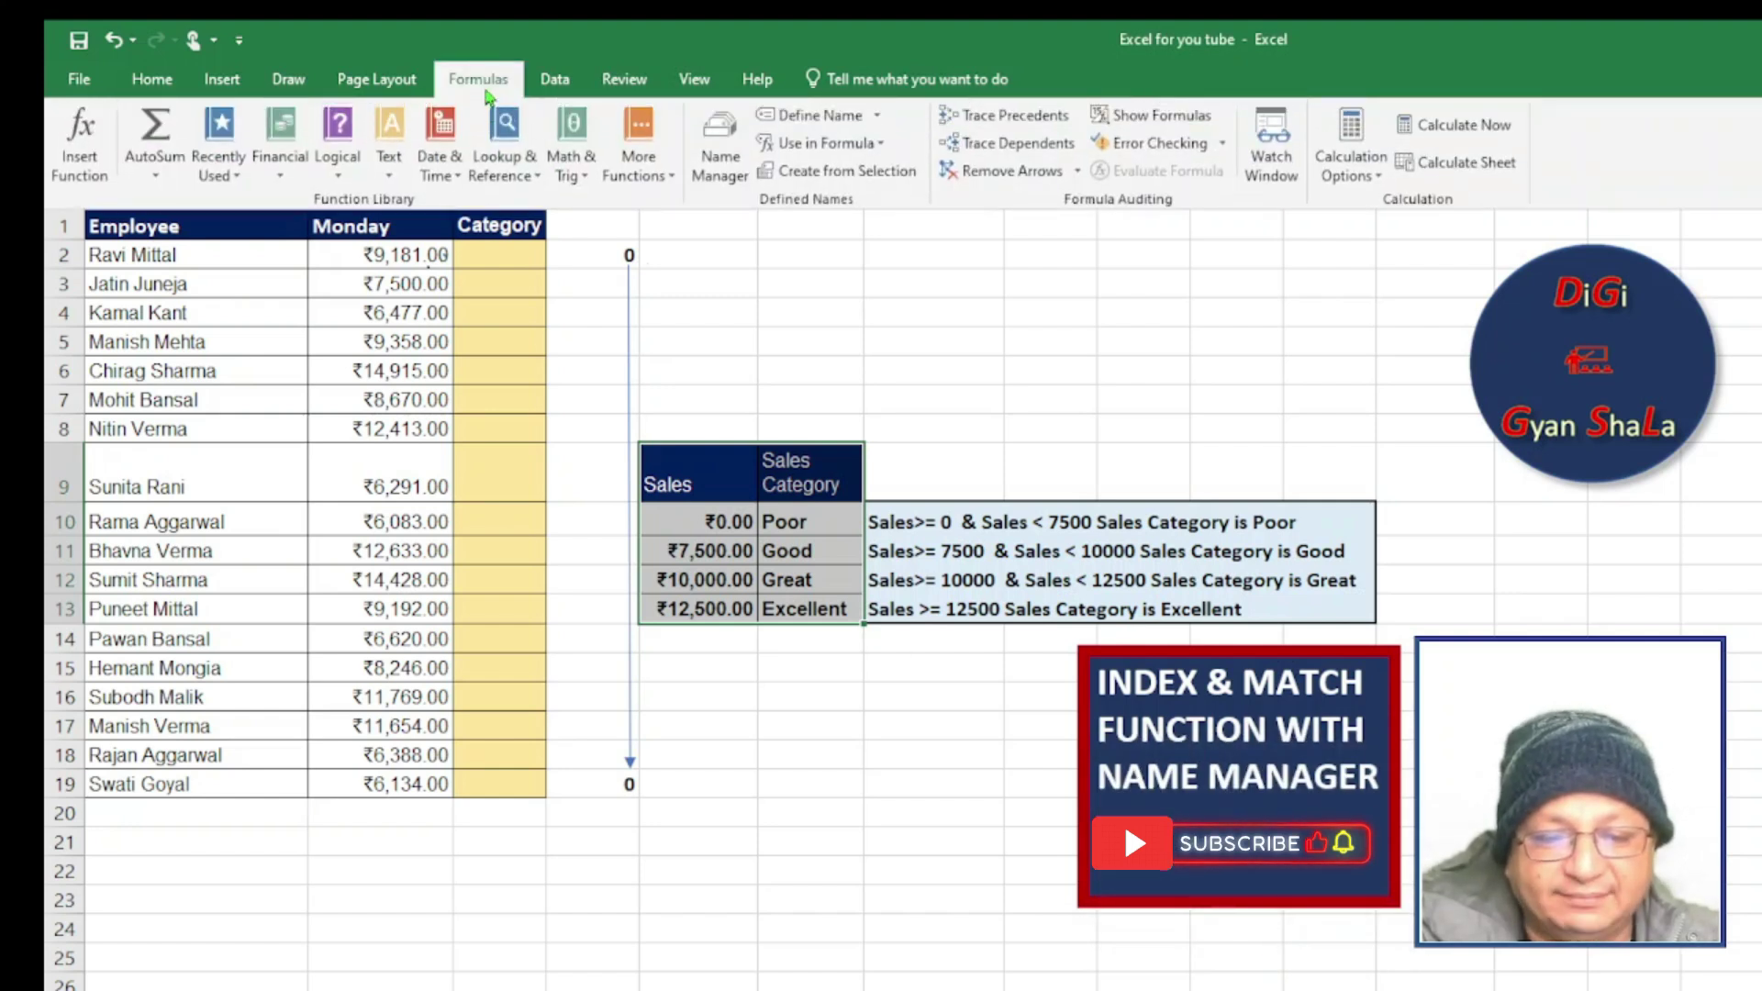
pyautogui.click(721, 152)
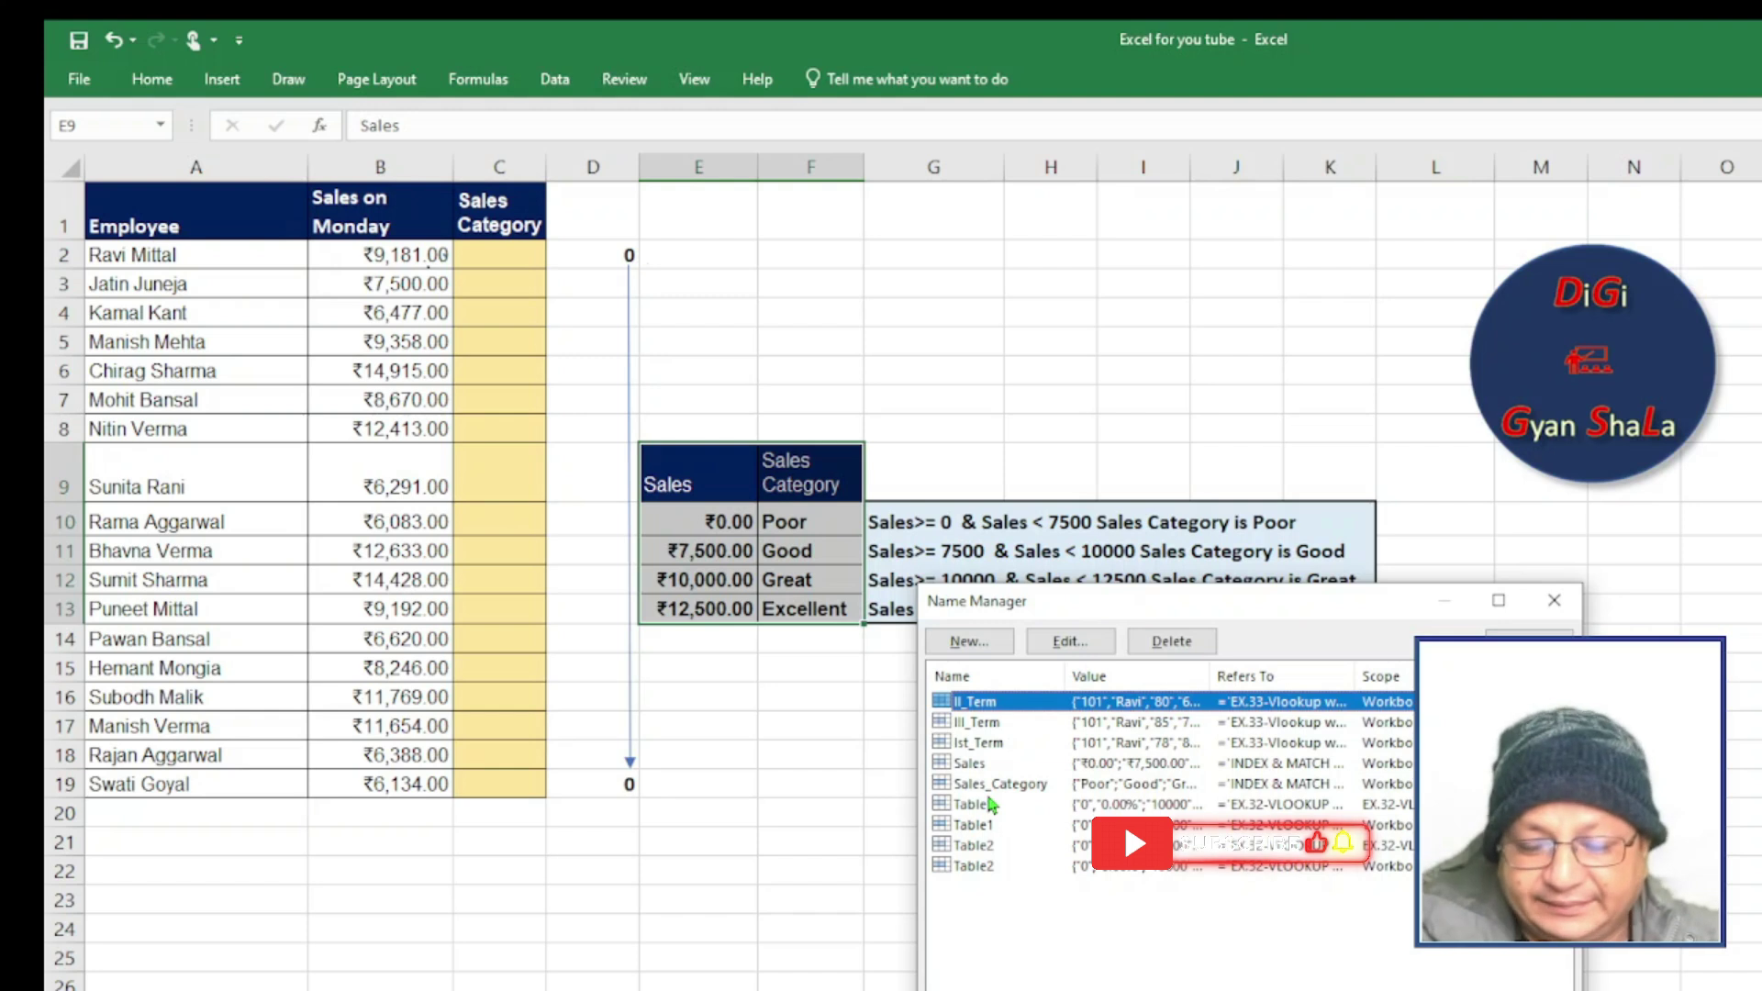
pyautogui.click(1554, 601)
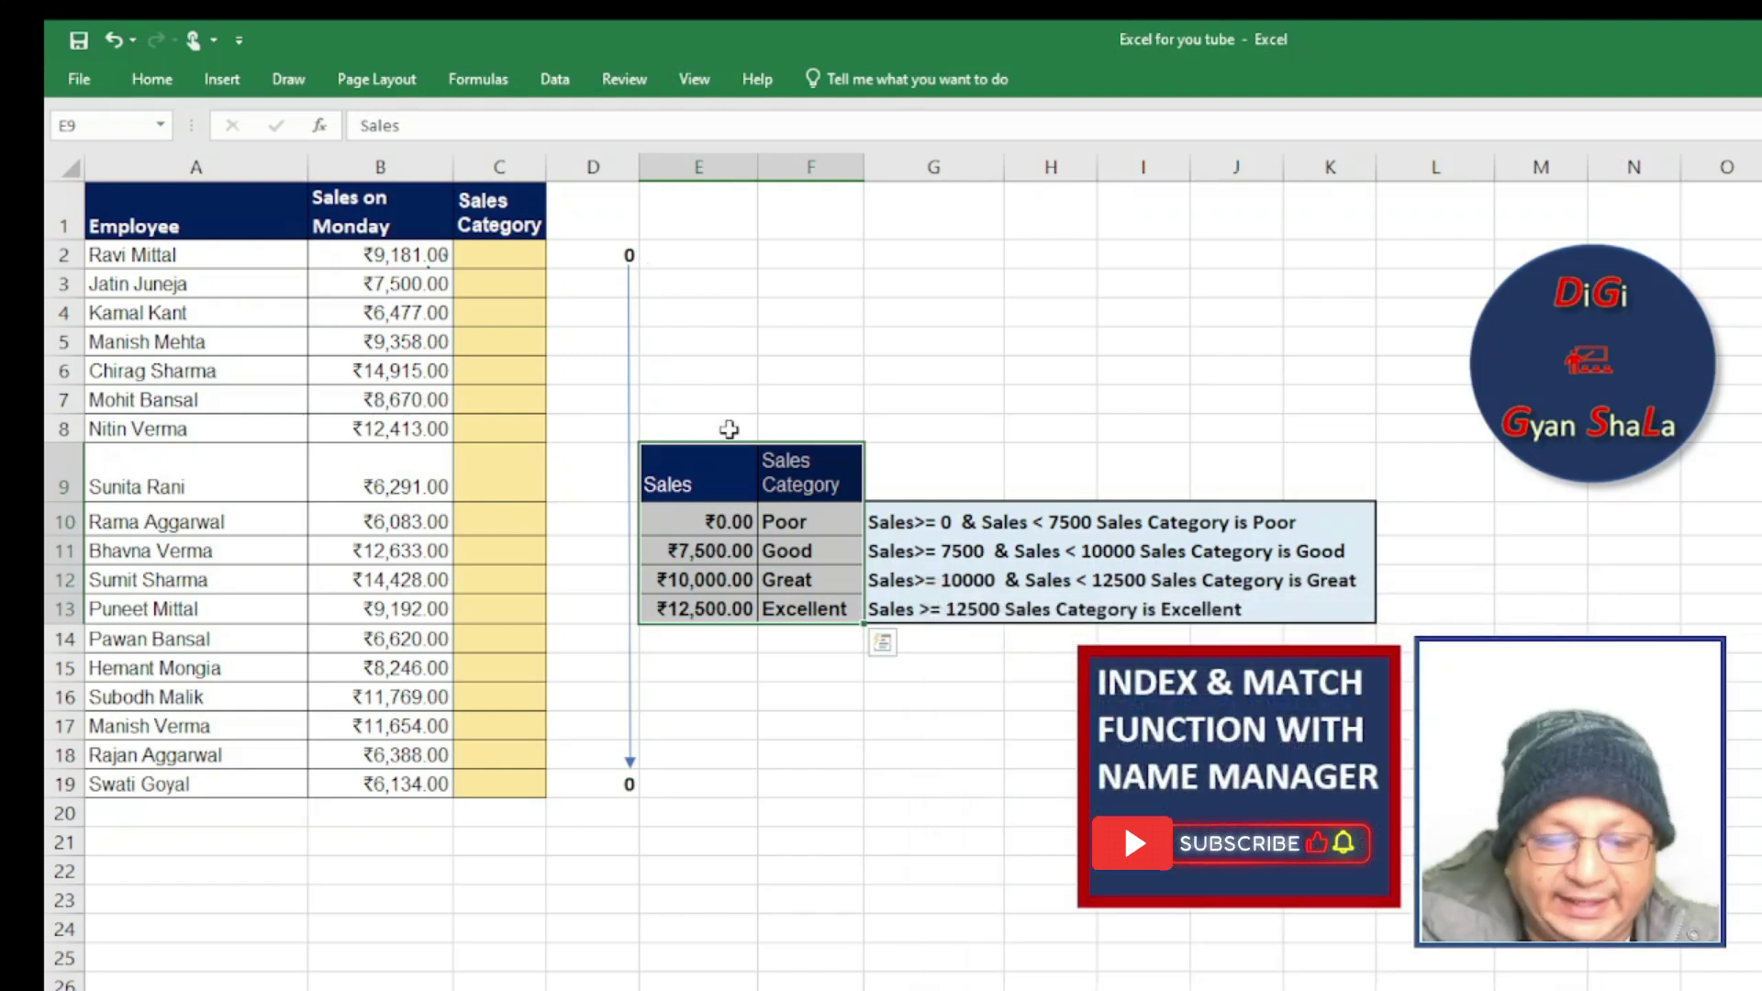
# Start an INDEX formula in C2 with the named range Sales_Category as its array.
pyautogui.click(506, 256)
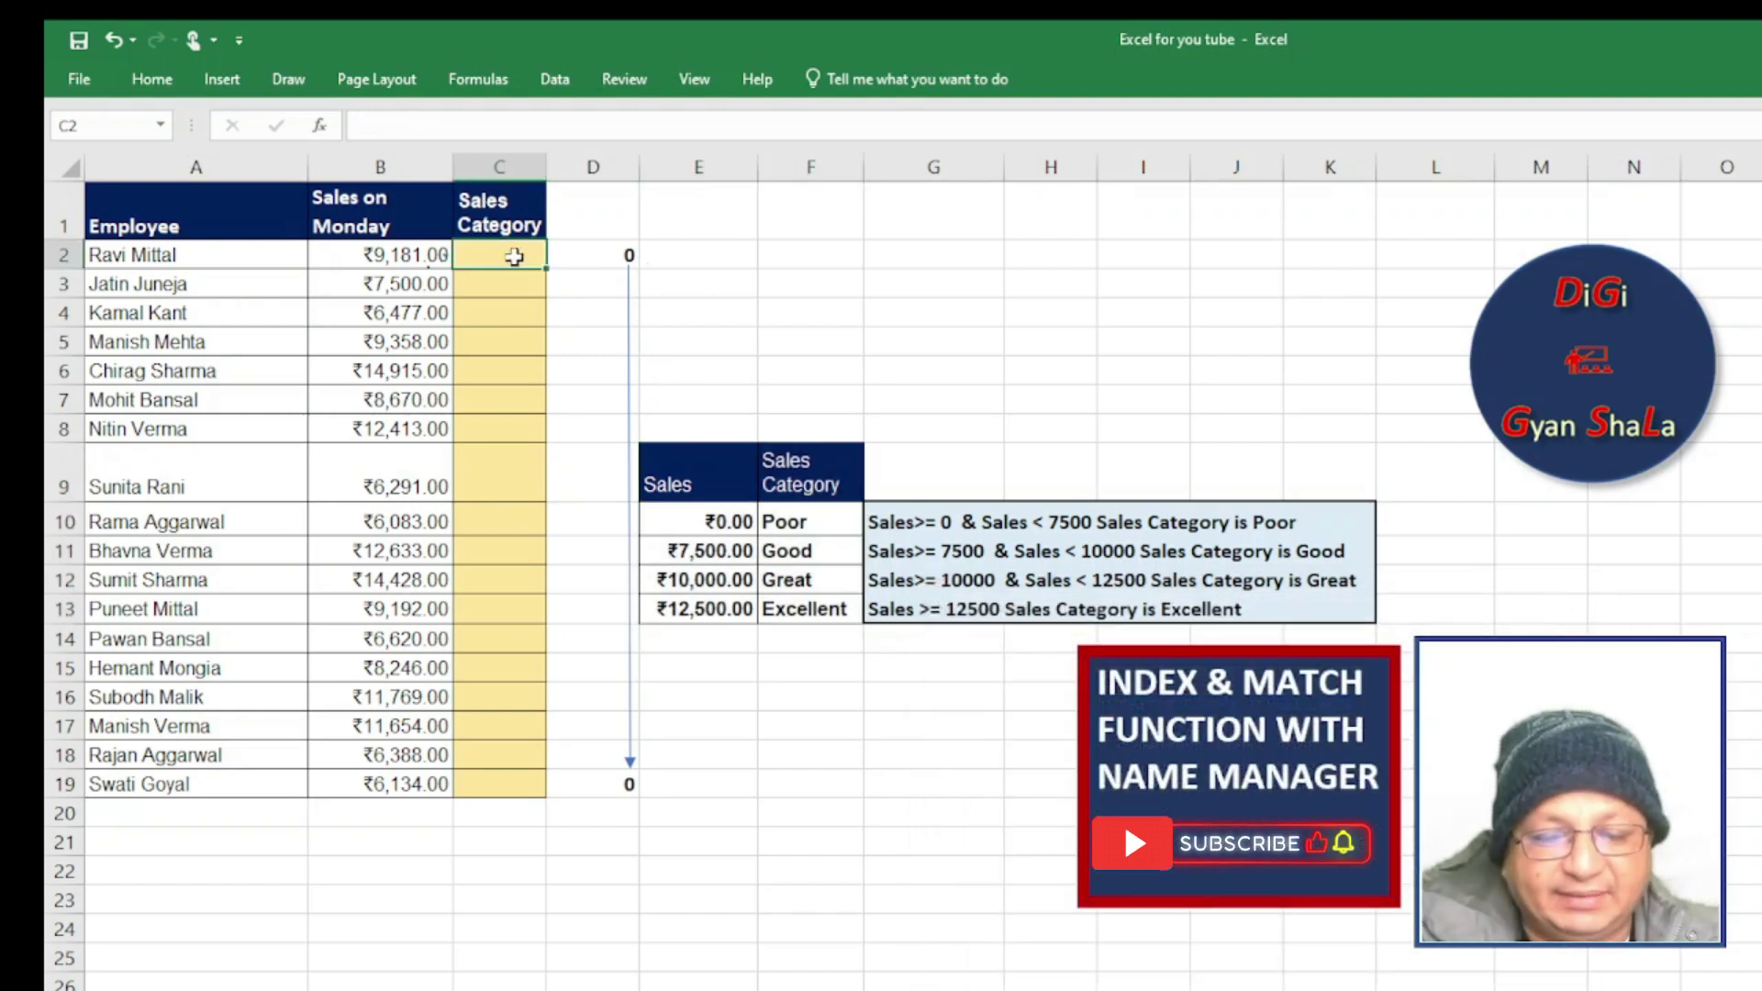
pyautogui.write('=')
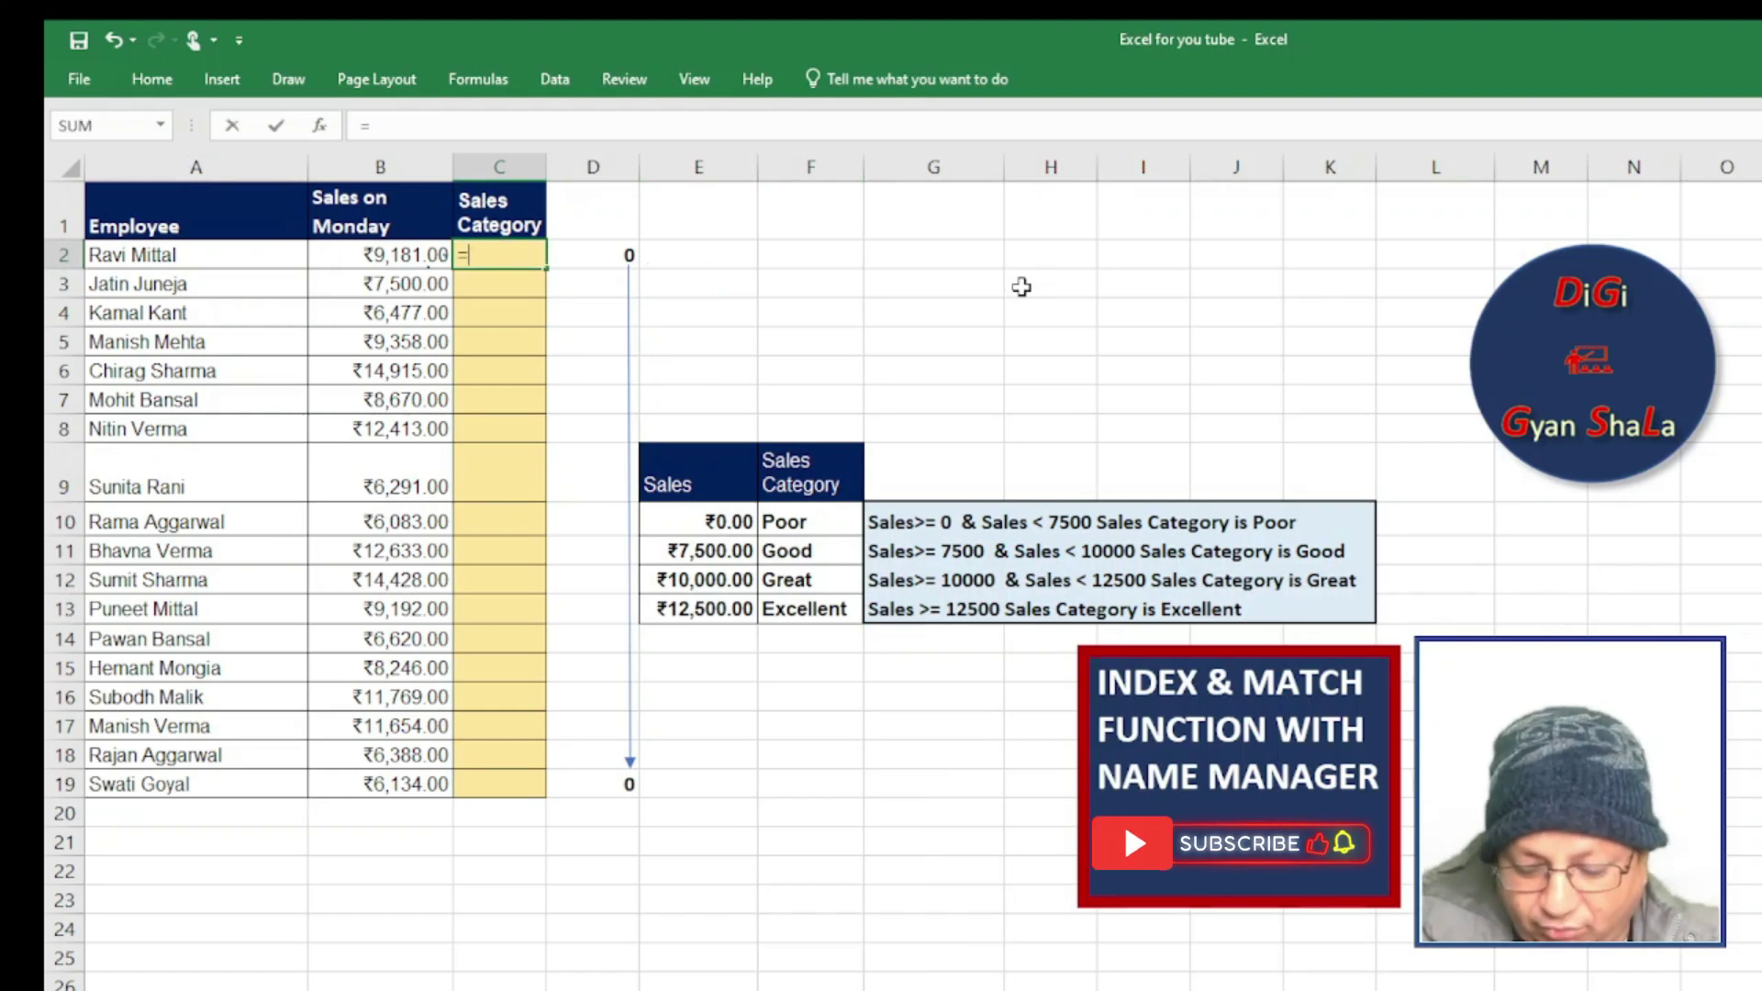
pyautogui.write('index')
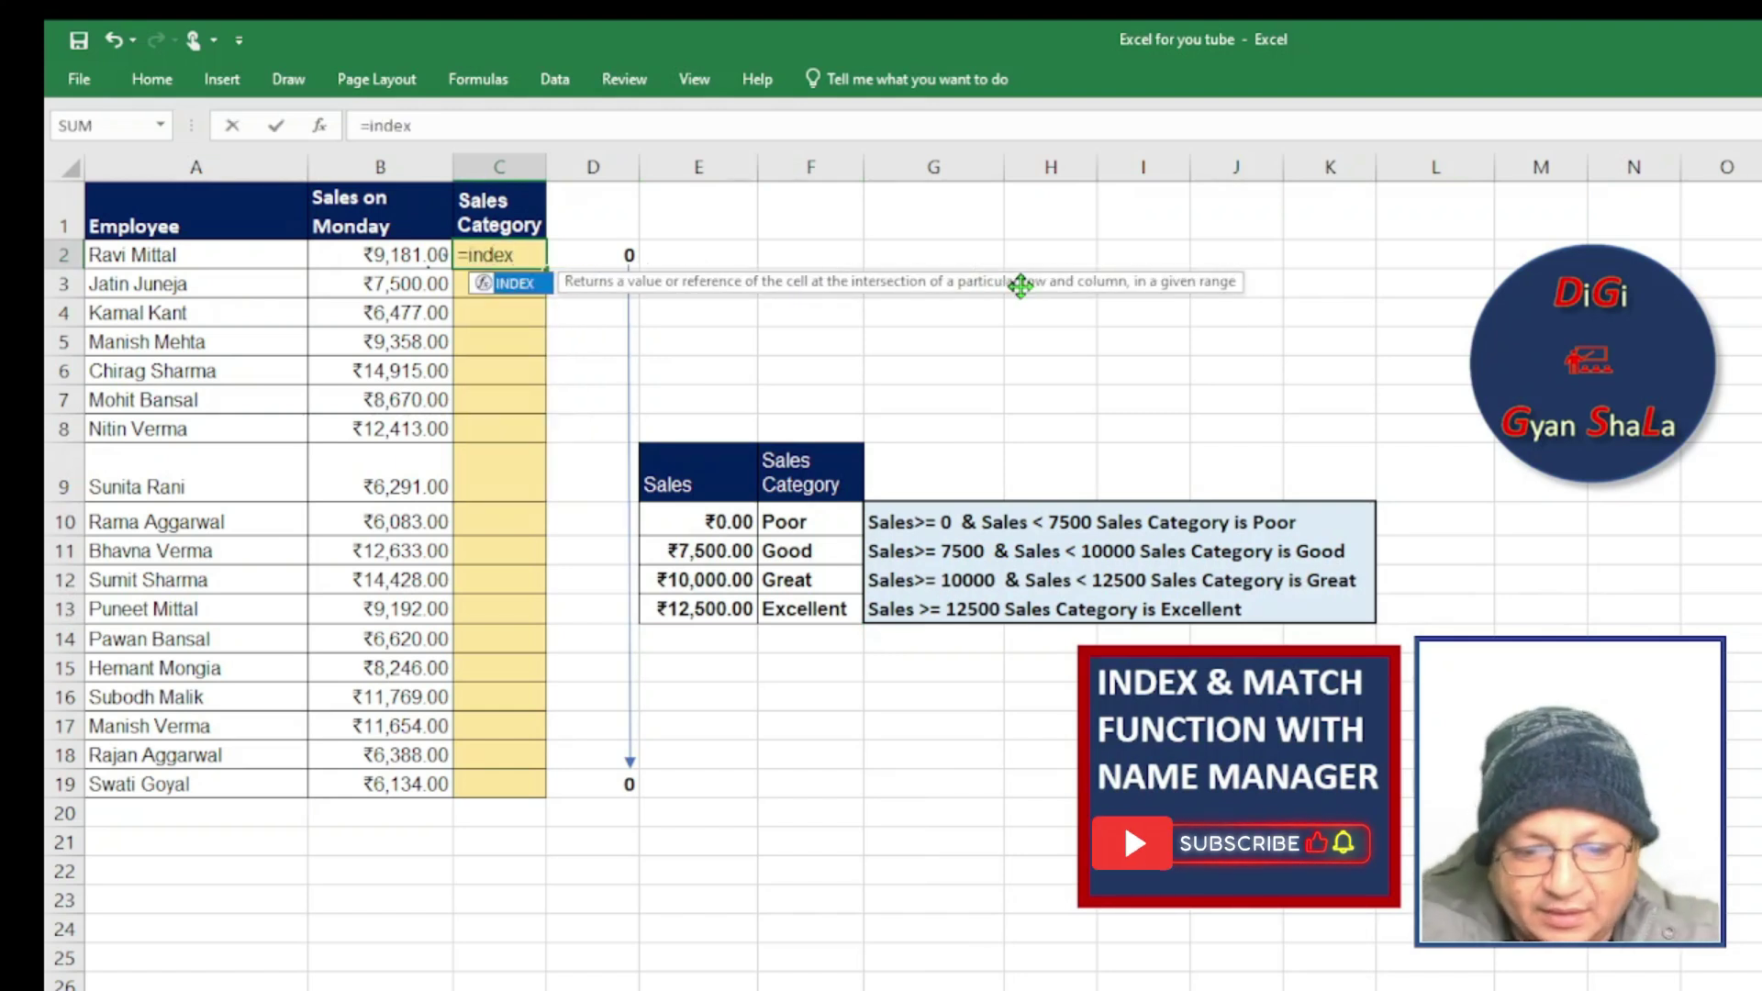
pyautogui.write('(')
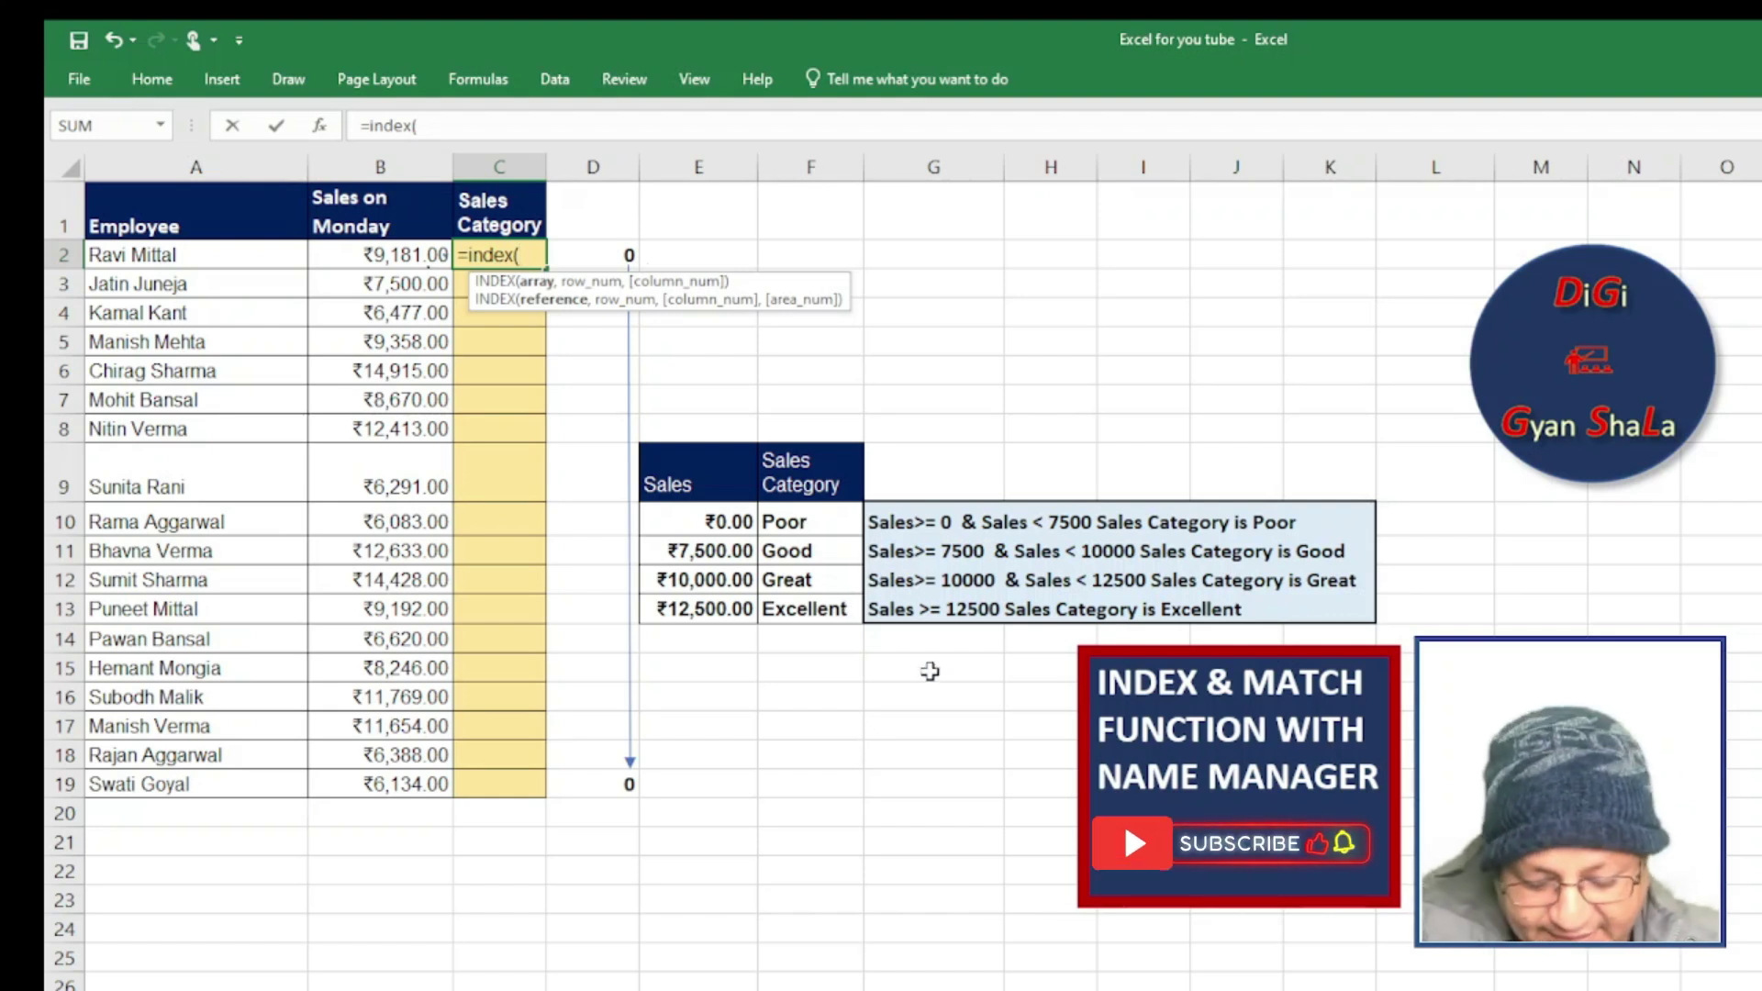
pyautogui.write('s')
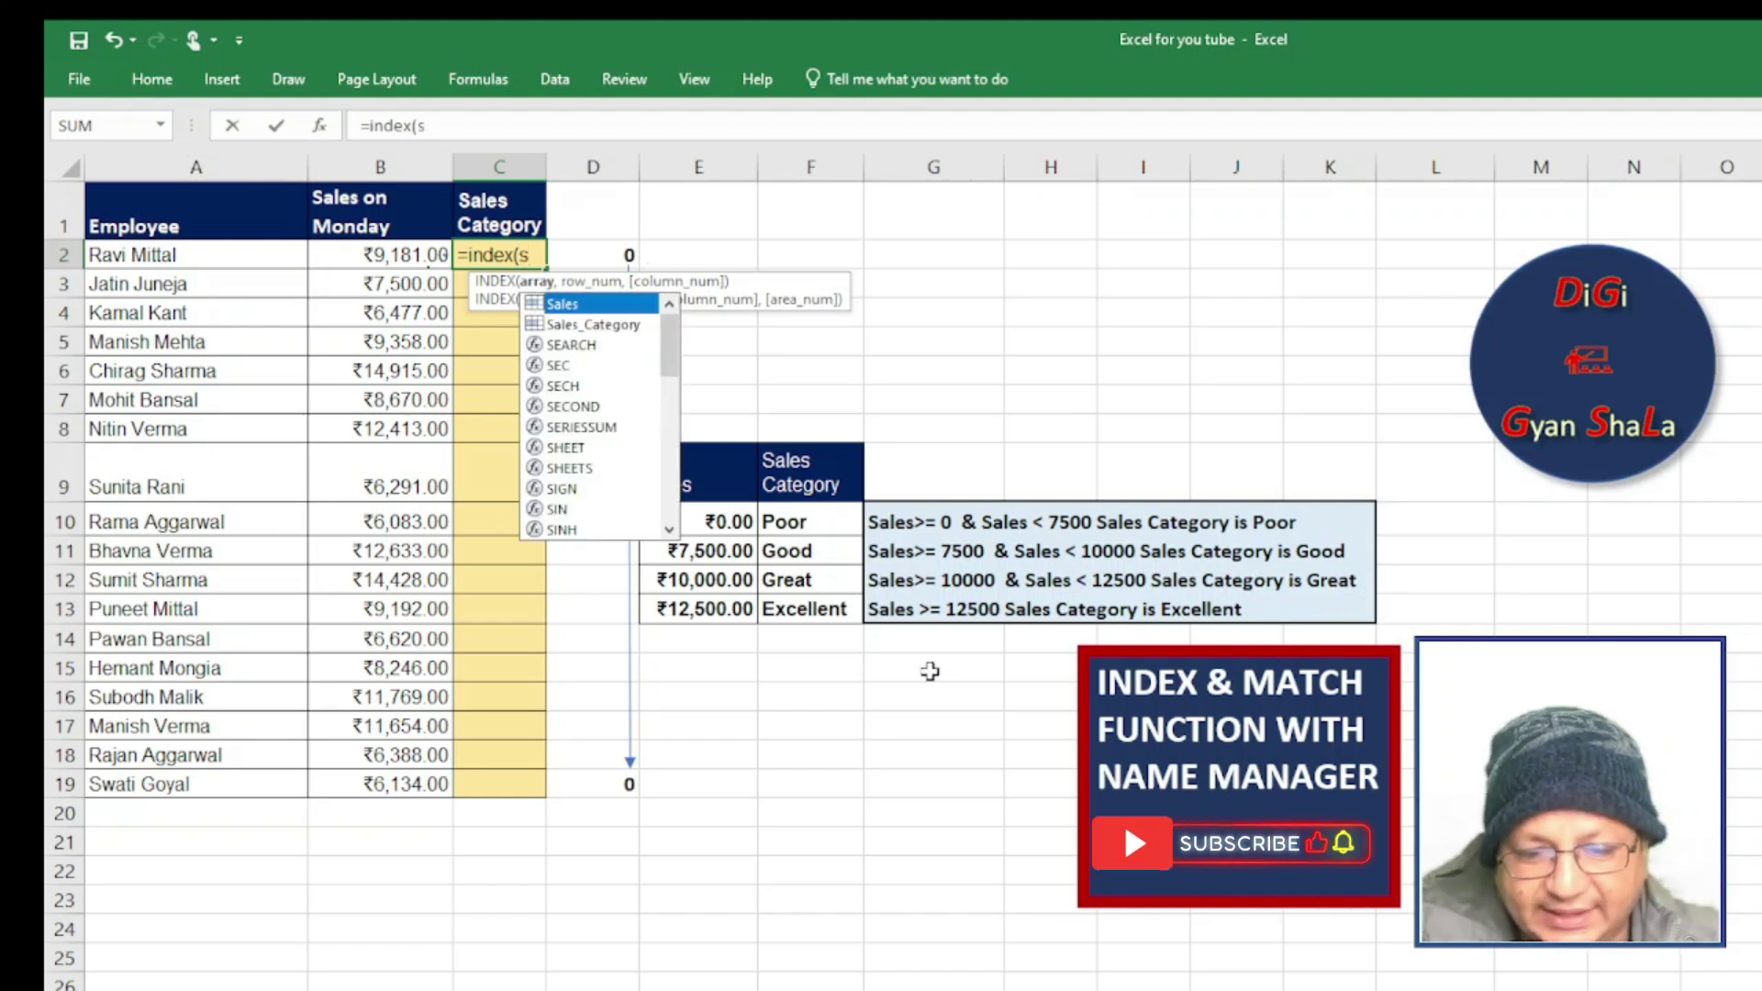
pyautogui.click(565, 331)
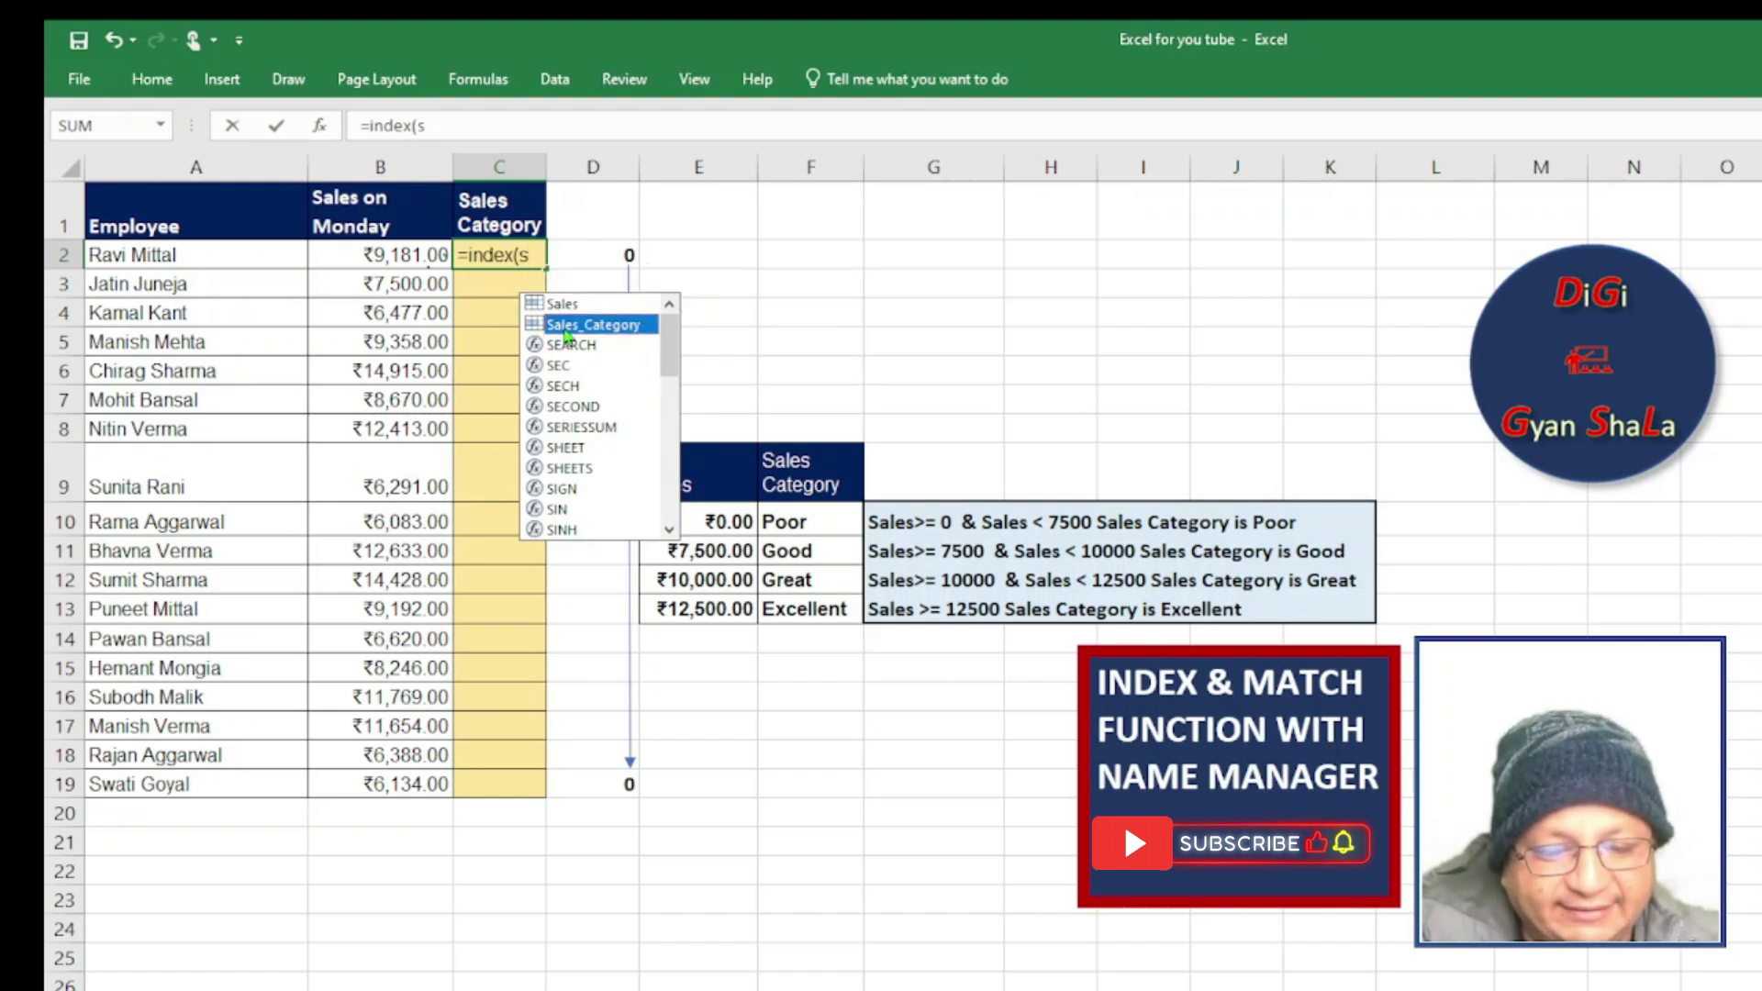
pyautogui.doubleClick(565, 328)
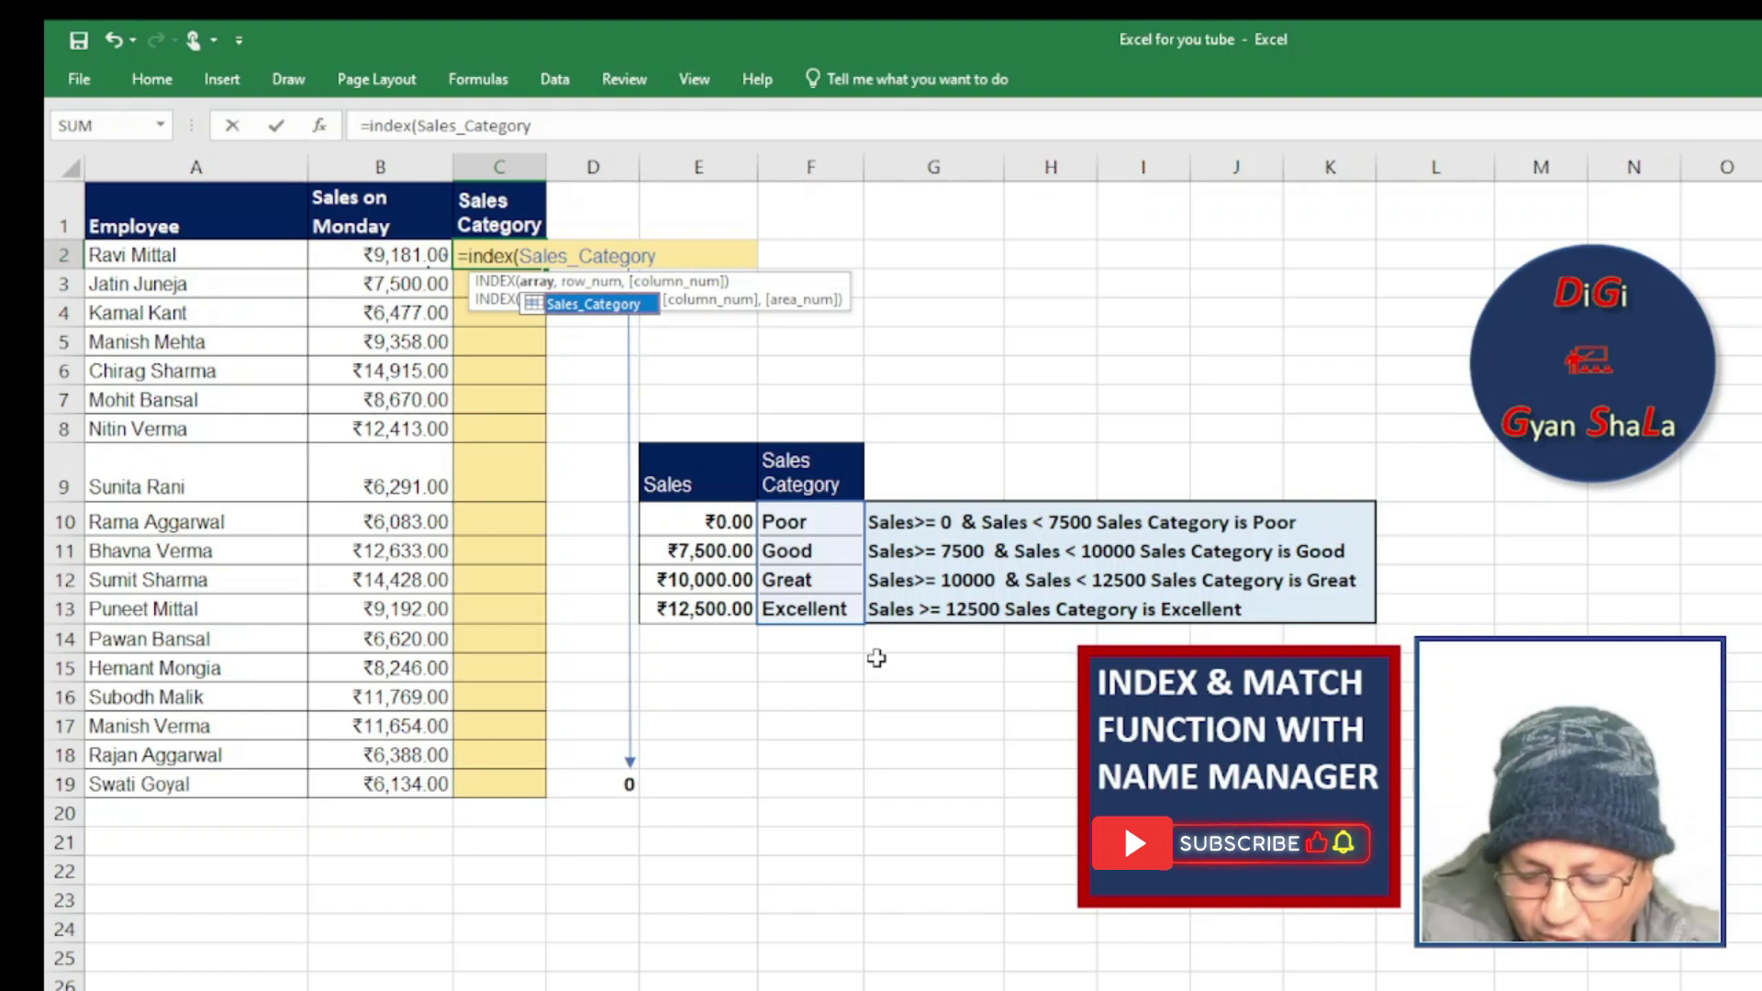
pyautogui.write(',')
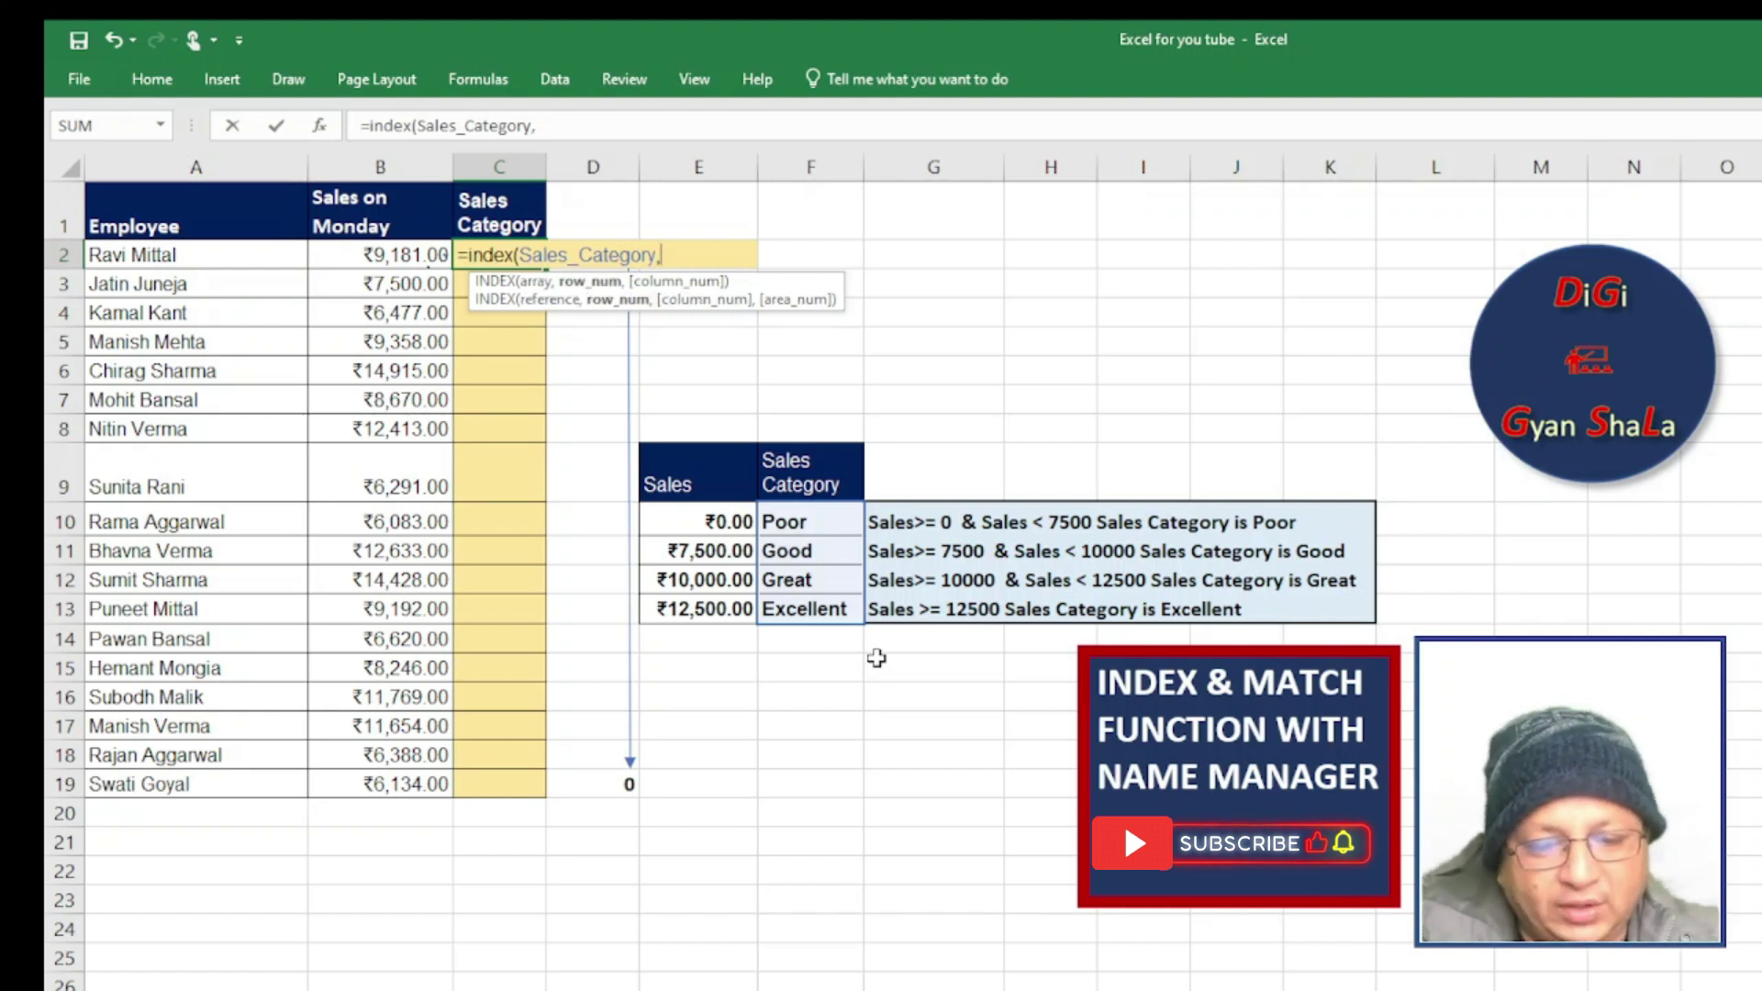
# Nest a MATCH function as the row number, with B2 as lookup value and the named range Sales as lookup array.
pyautogui.write('match')
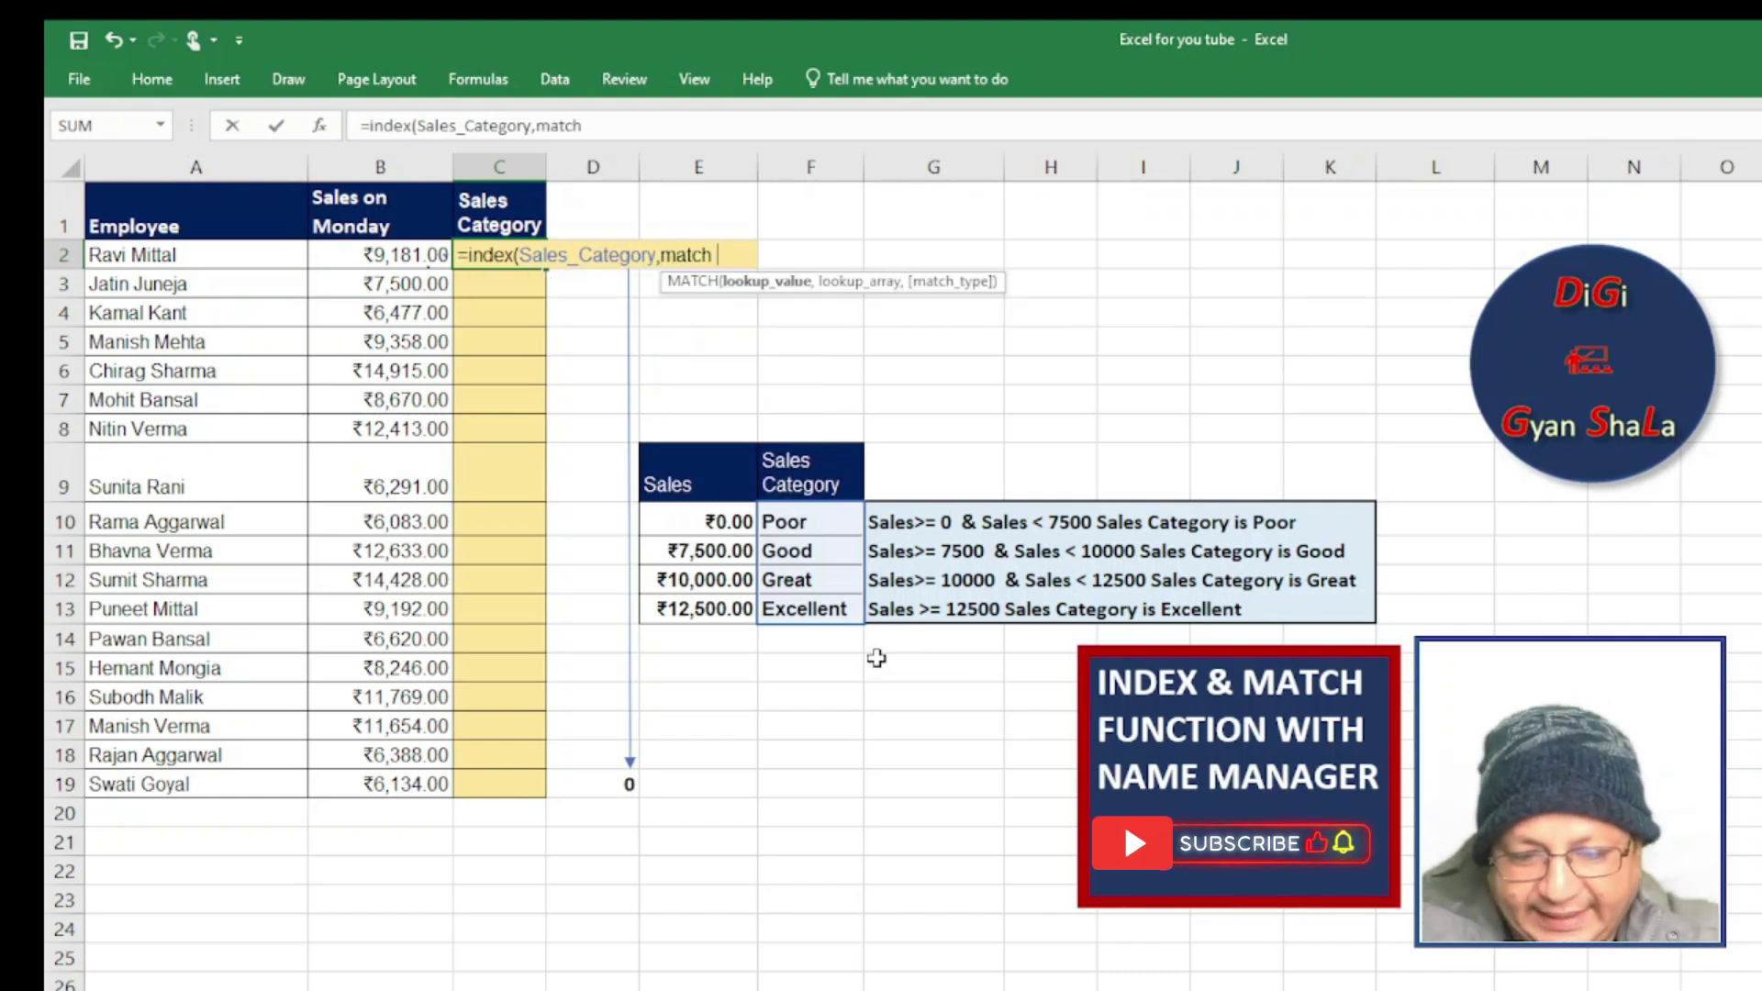
pyautogui.click(386, 254)
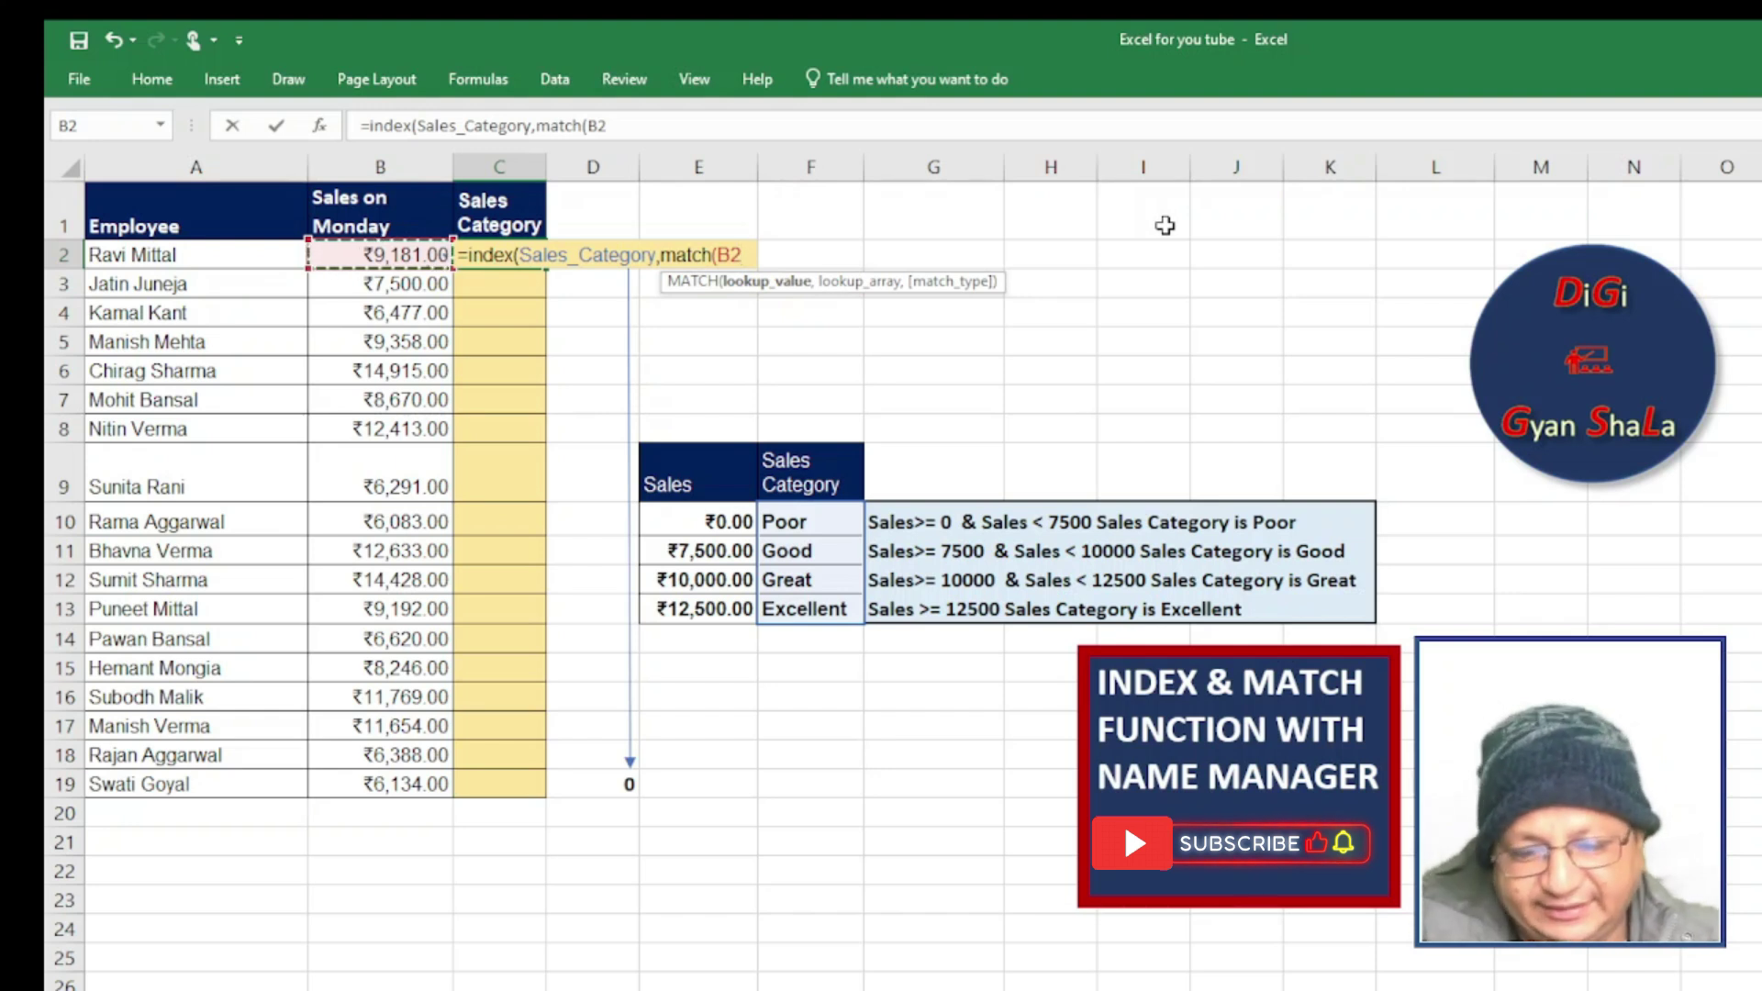
pyautogui.write(',')
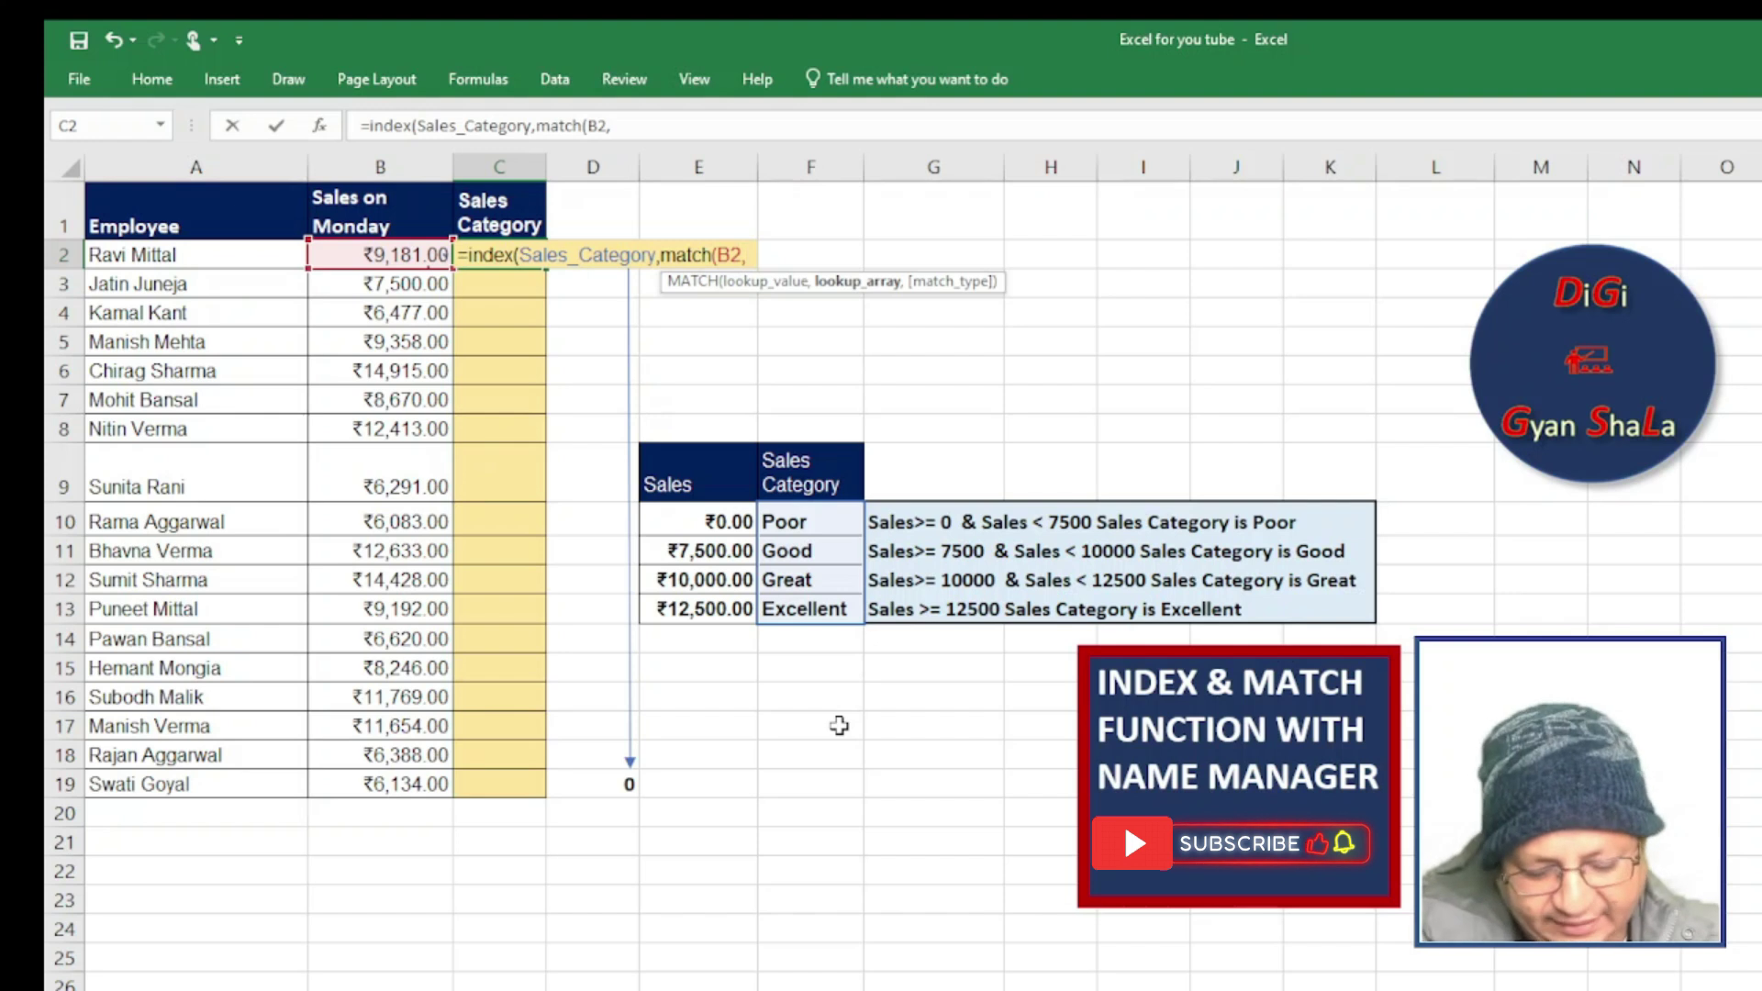
pyautogui.write('sale')
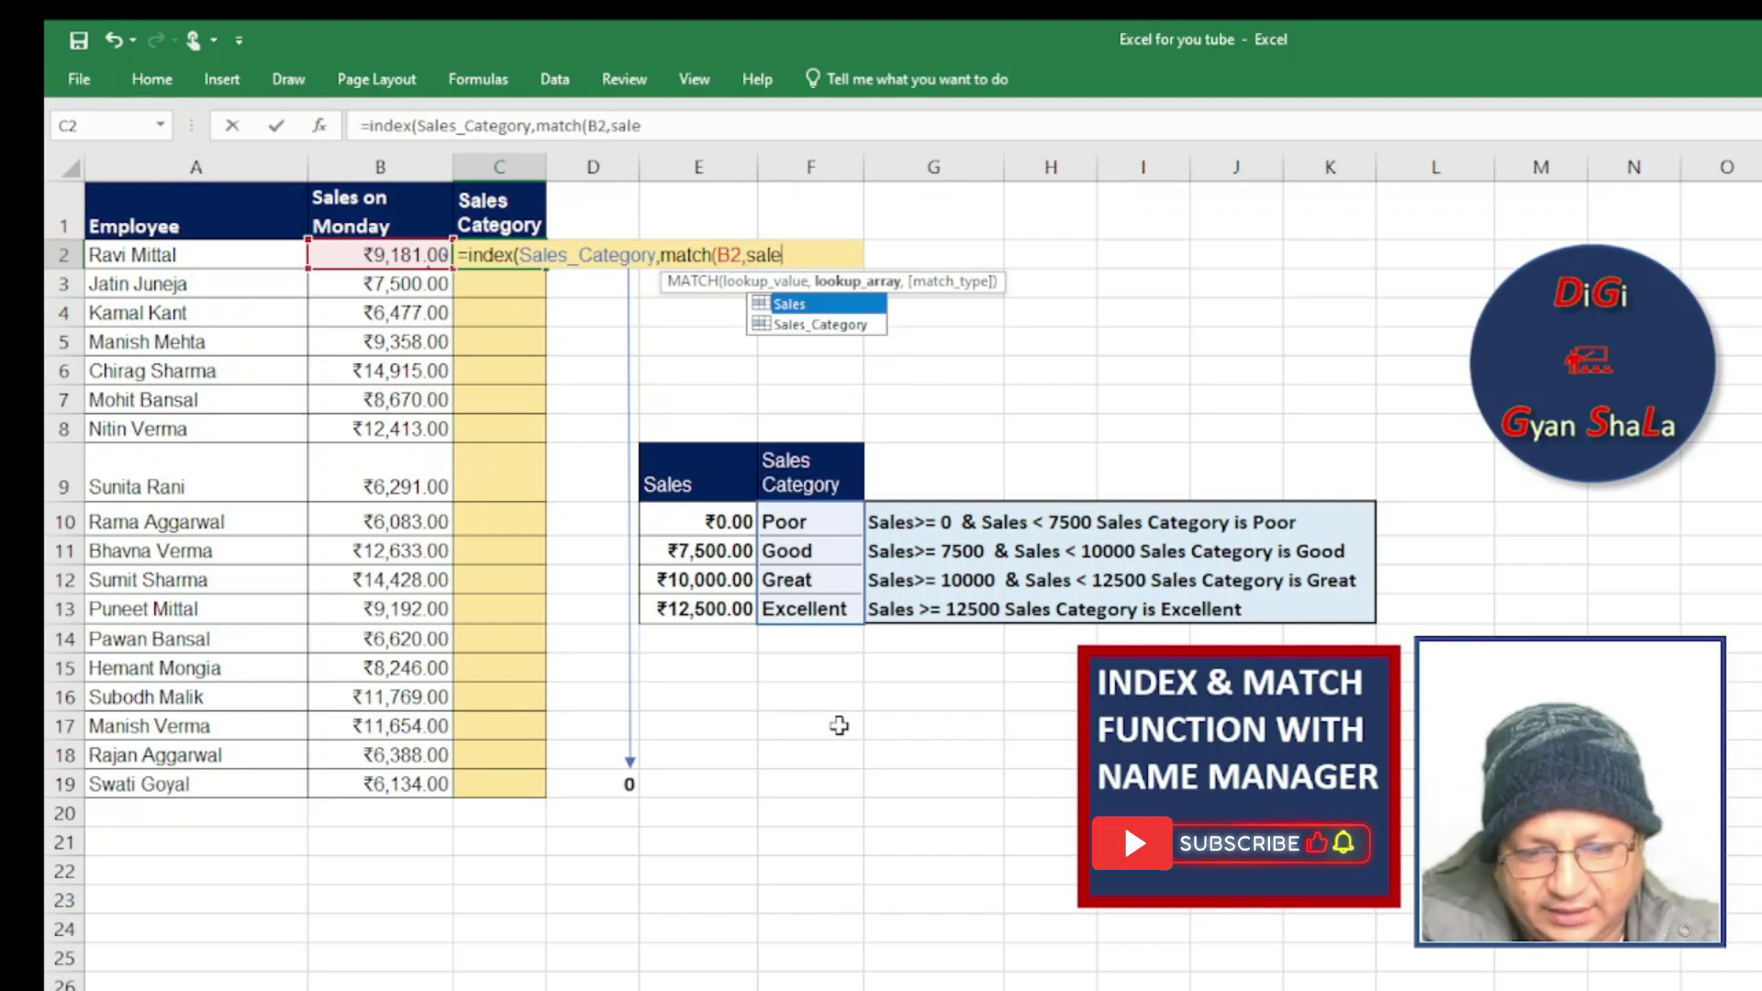
pyautogui.write('s')
pyautogui.doubleClick(810, 308)
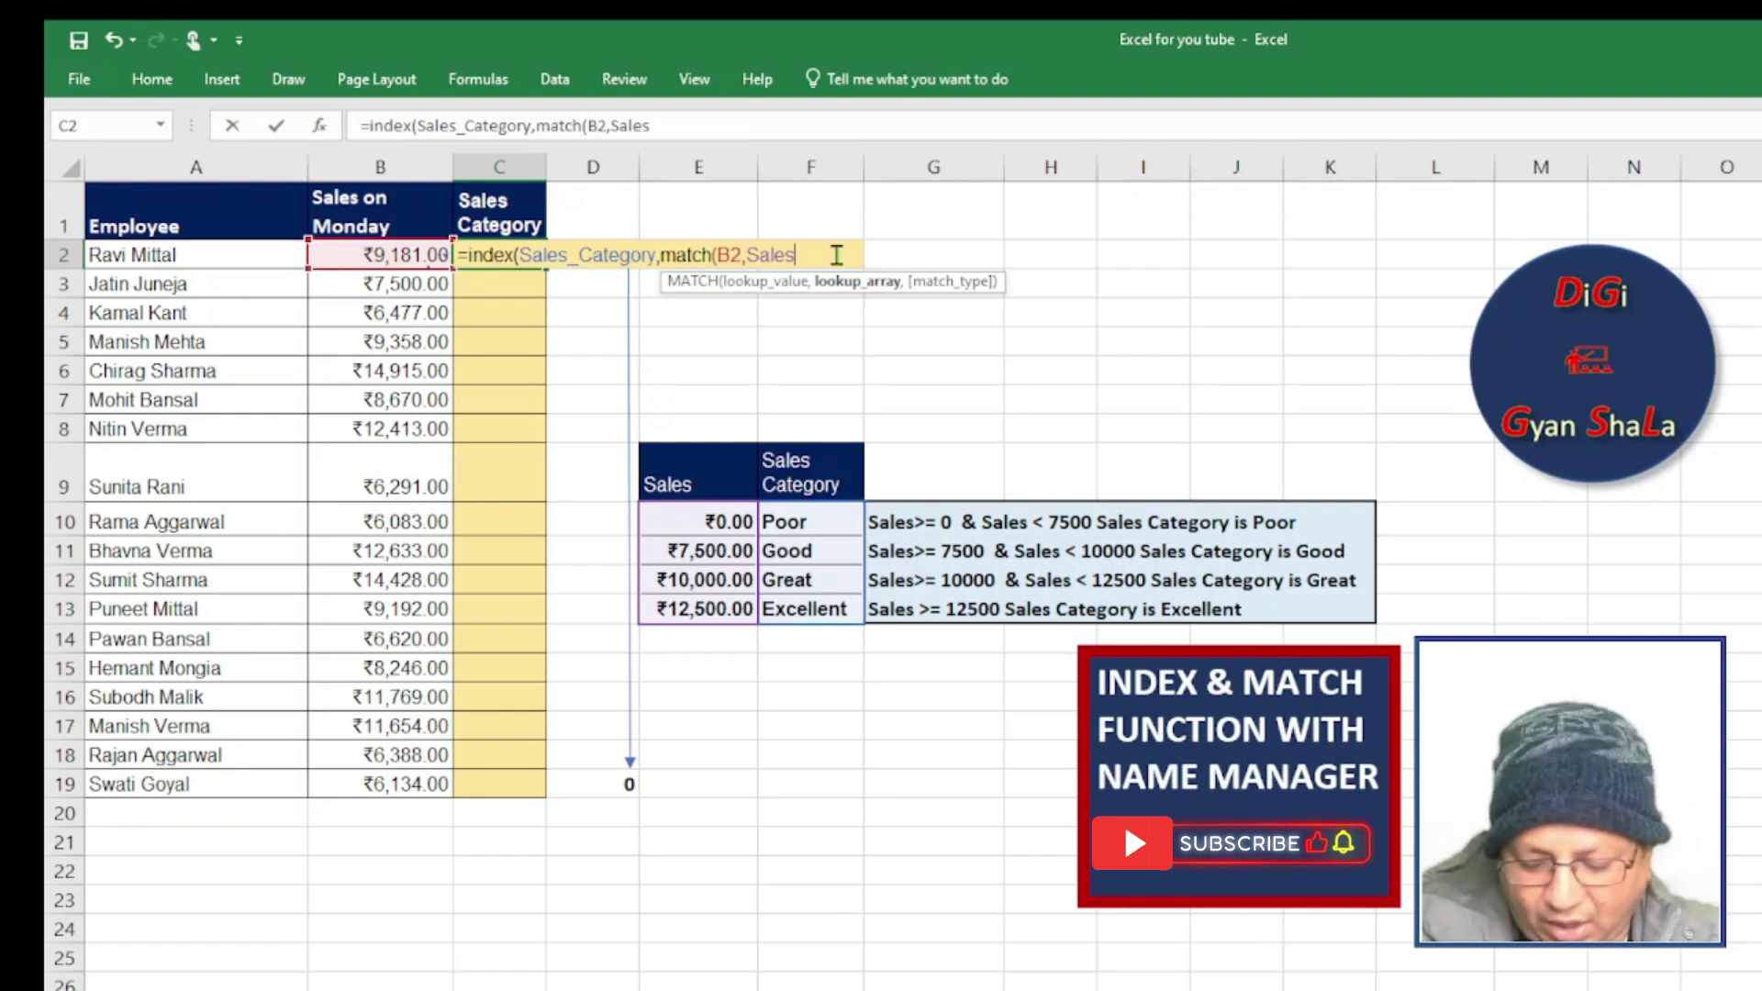
# Complete the formula as =INDEX(Sales_Category,MATCH(B2,Sales,1)) and fill it down the Sales Category column to C19.
pyautogui.write(',')
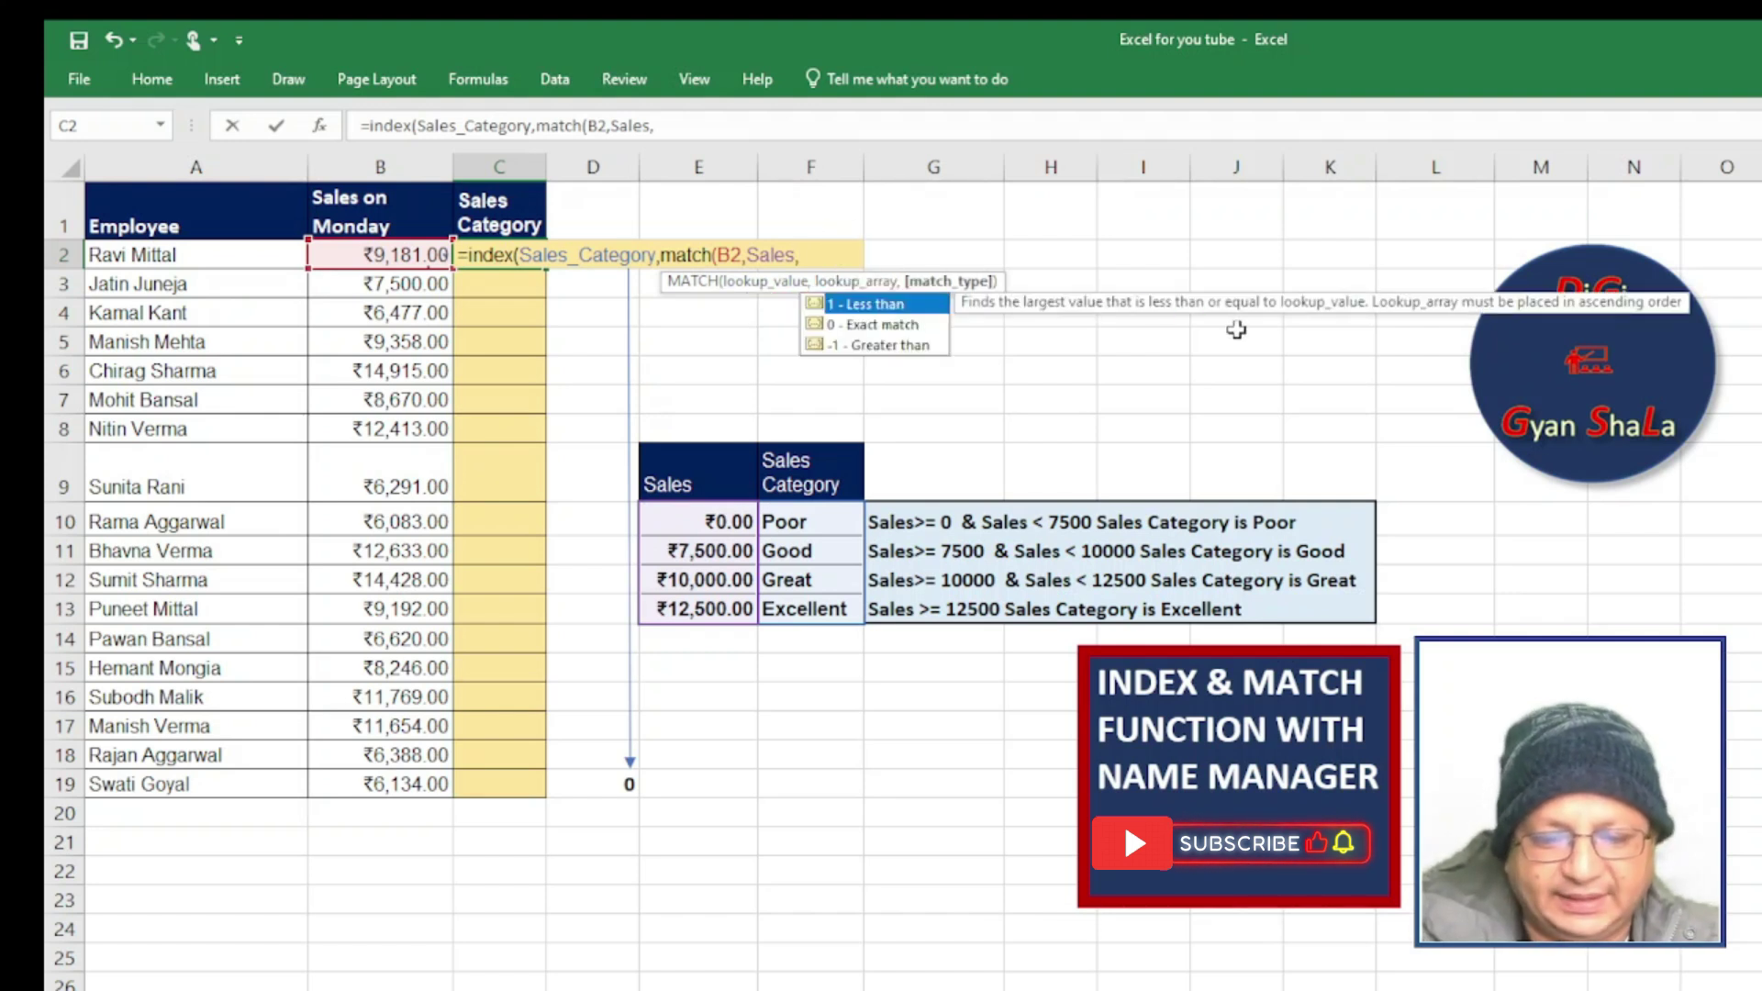
pyautogui.write('1')
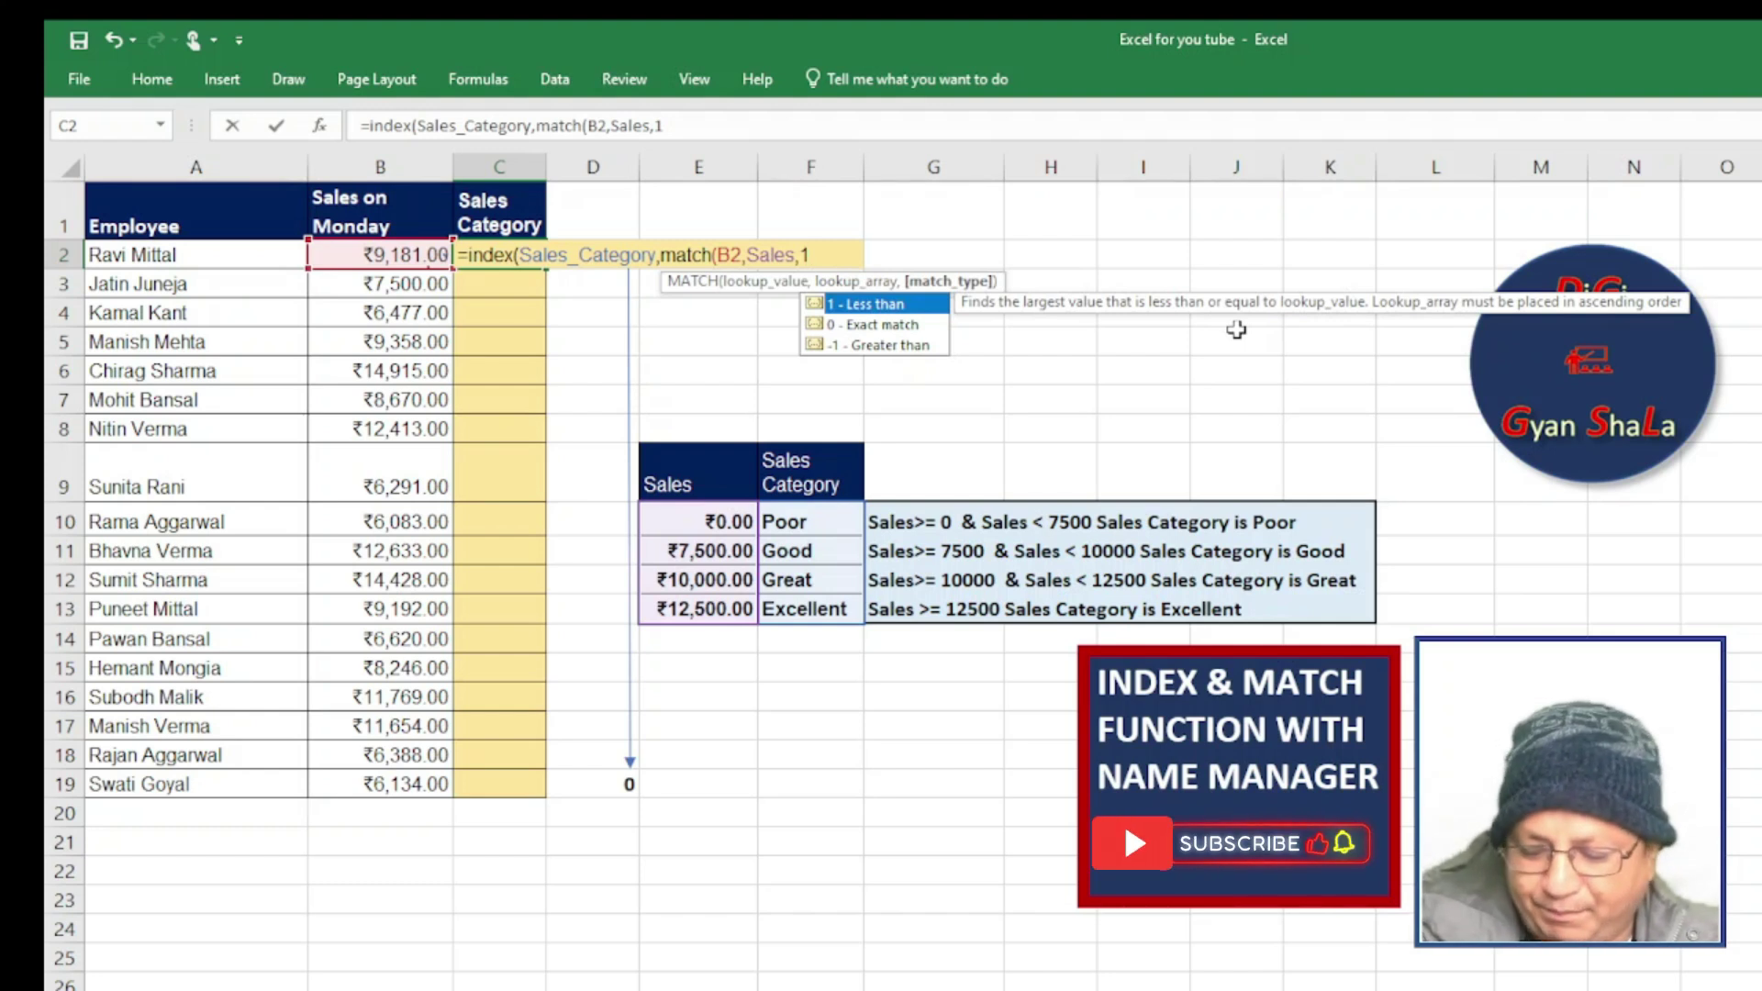
pyautogui.write(')')
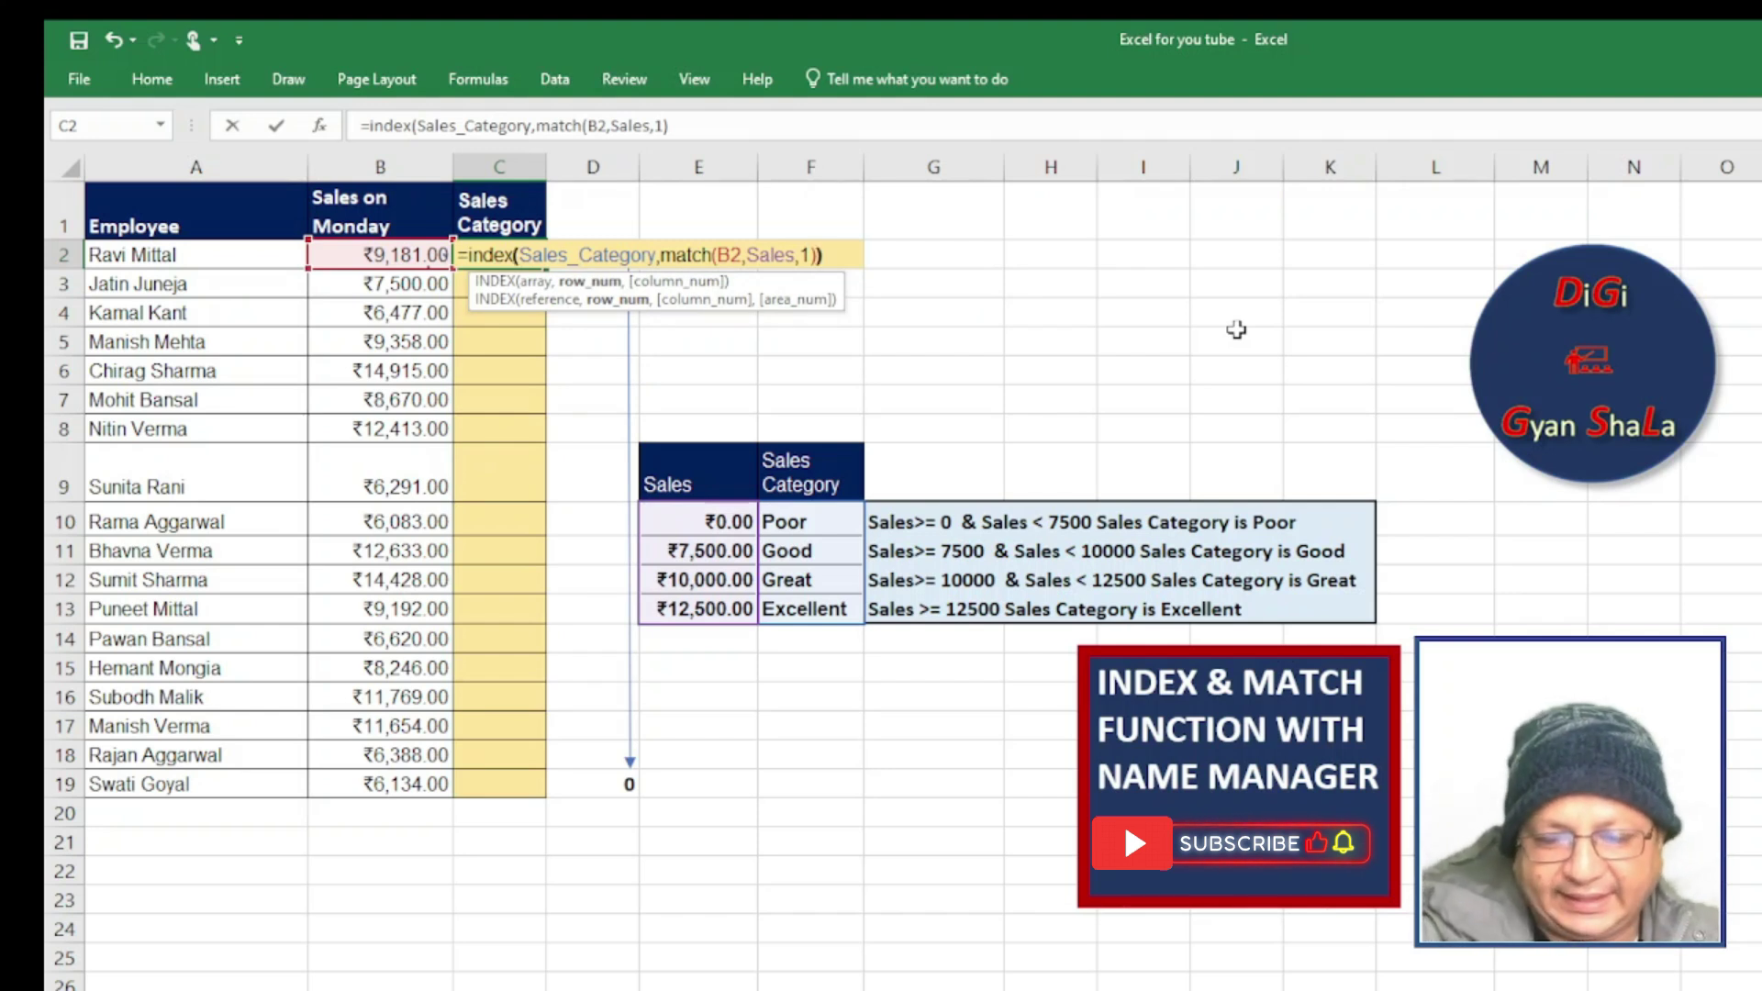
pyautogui.write(')')
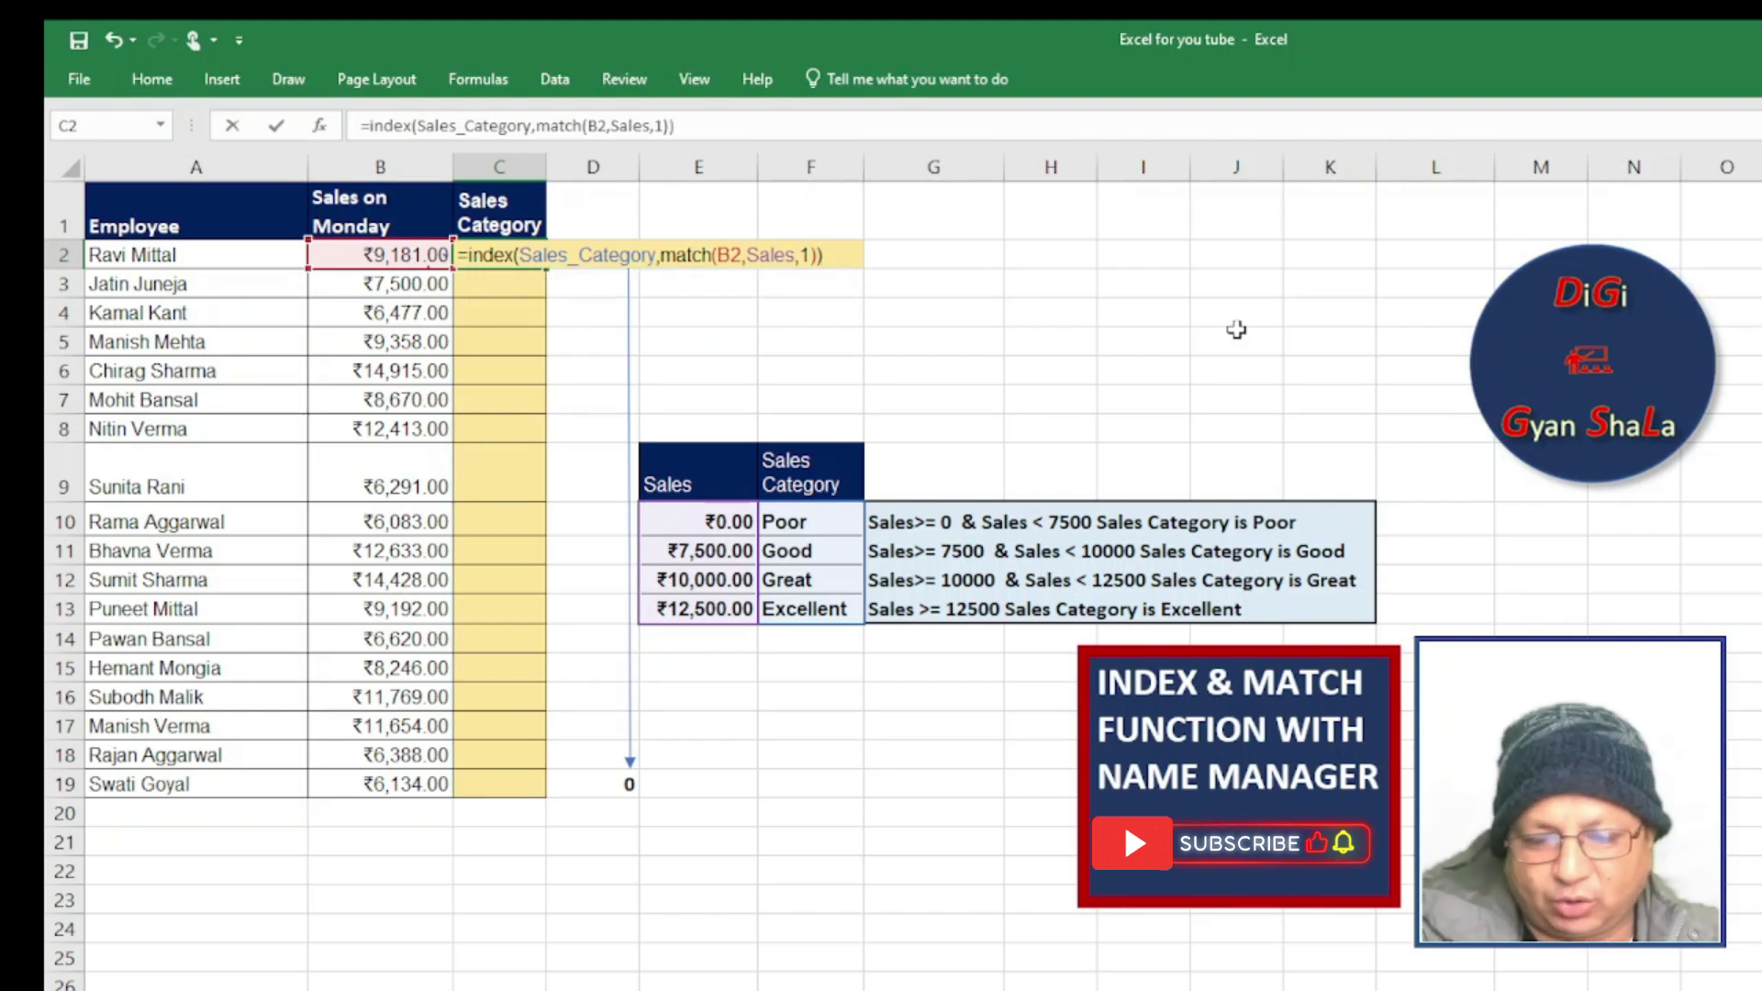
pyautogui.hotkey('ctrl', 'Return')
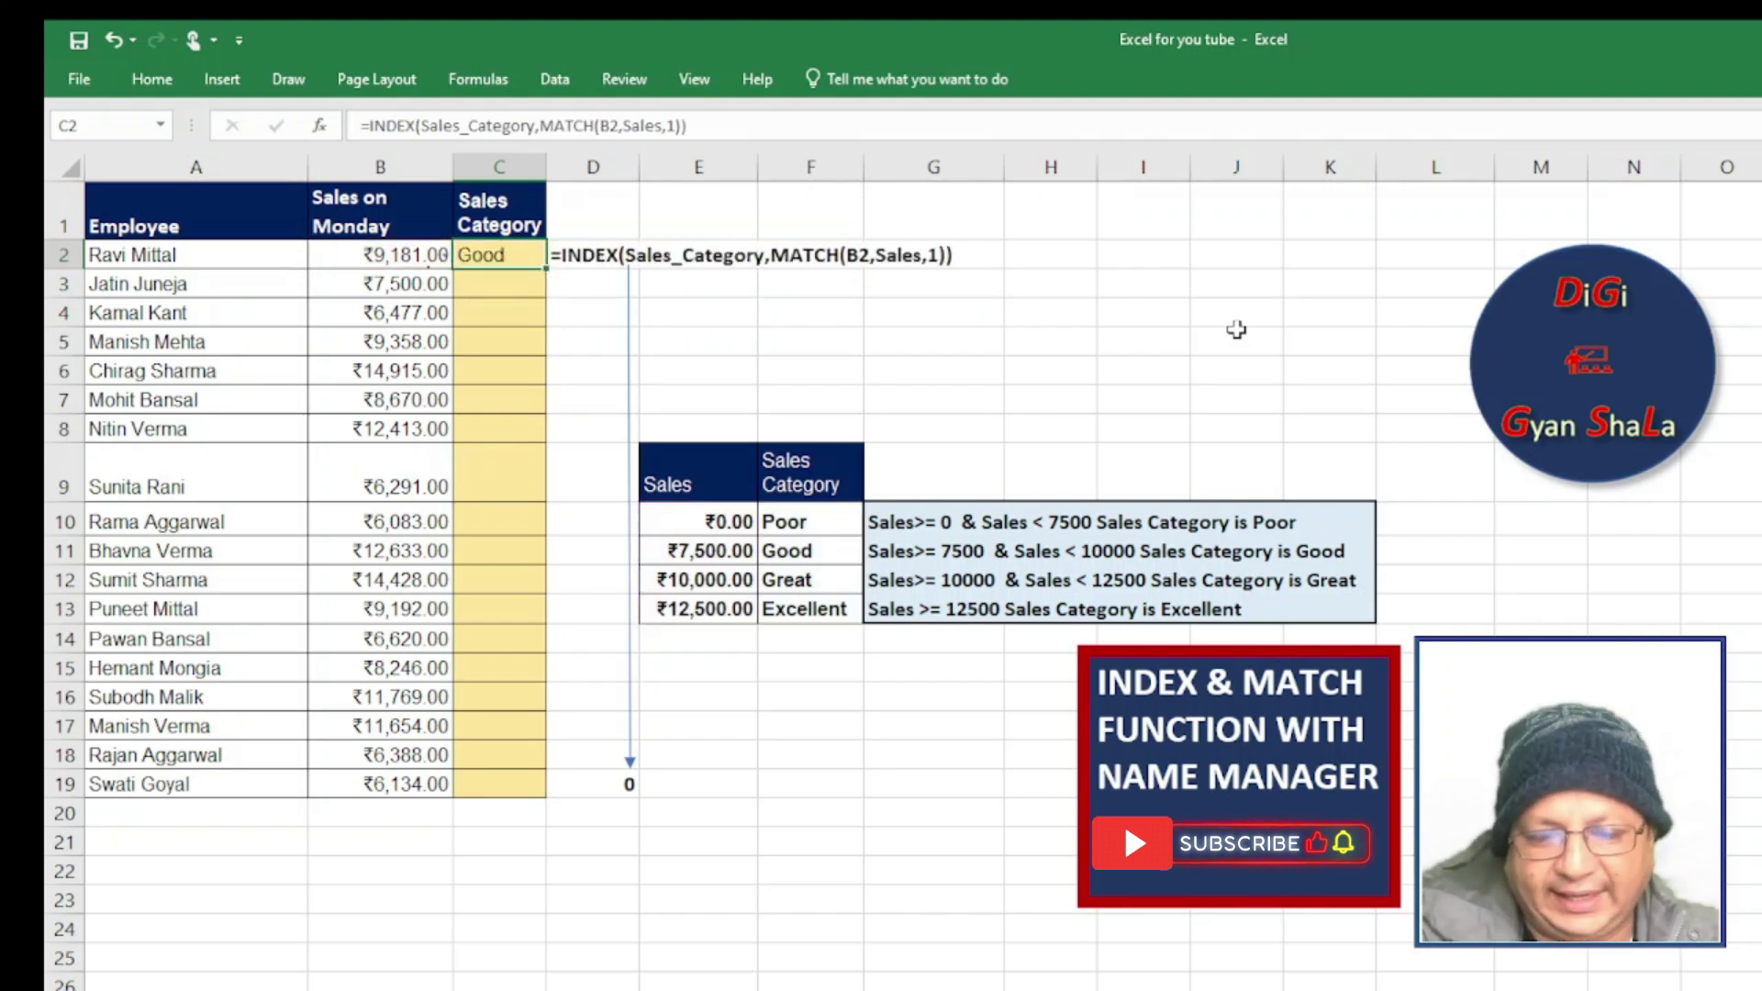
pyautogui.doubleClick(546, 267)
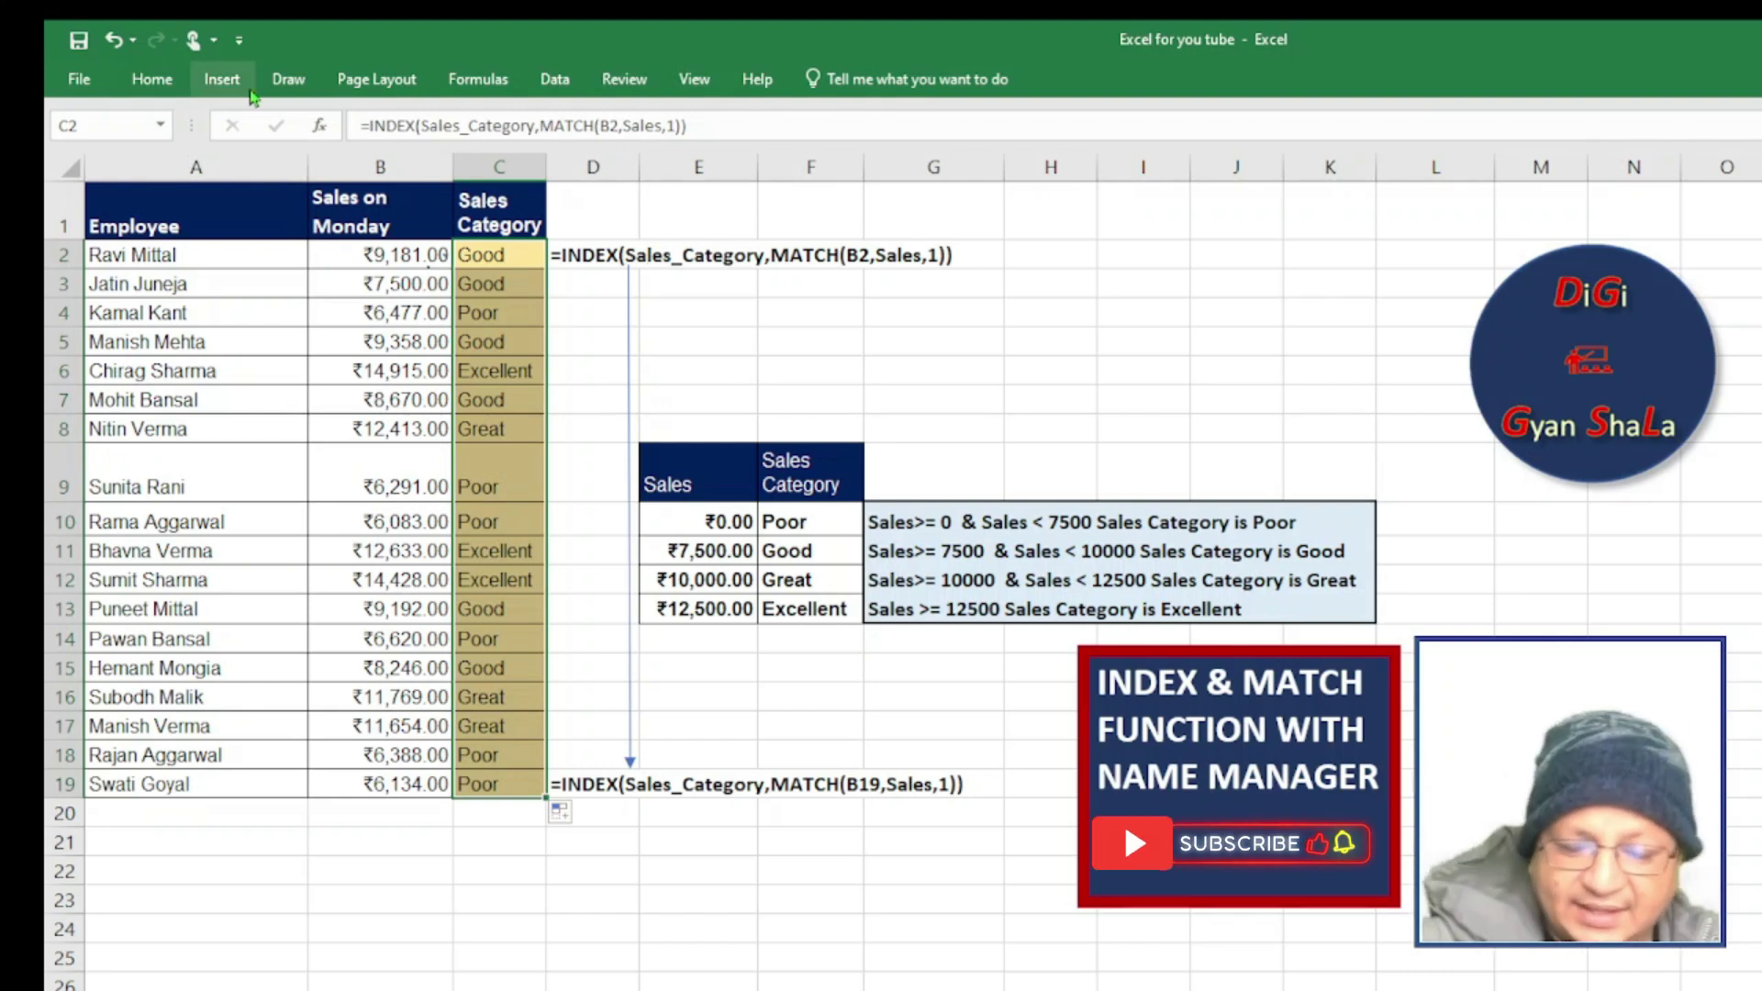
# Annotate in blue ink: underline Sales_Category and Sales in row 19's displayed formula, circle F10:F13, and mark B19 with an arrow and "rel".
pyautogui.click(478, 79)
pyautogui.click(301, 81)
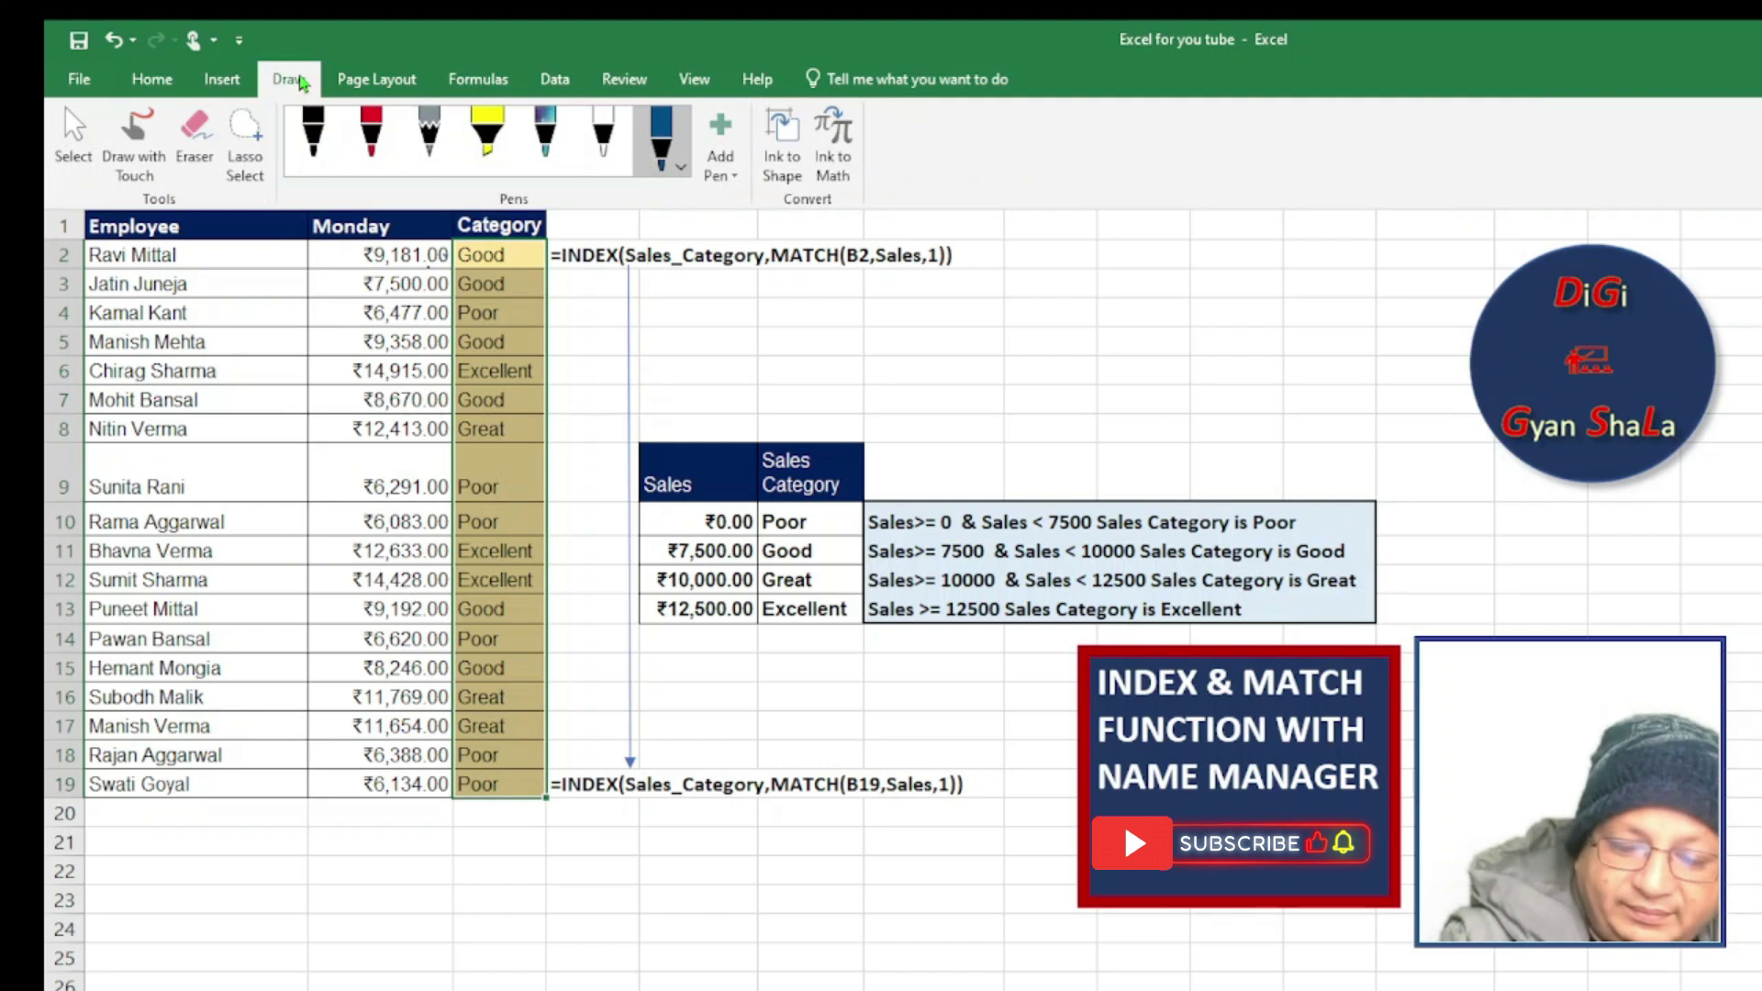
pyautogui.click(301, 80)
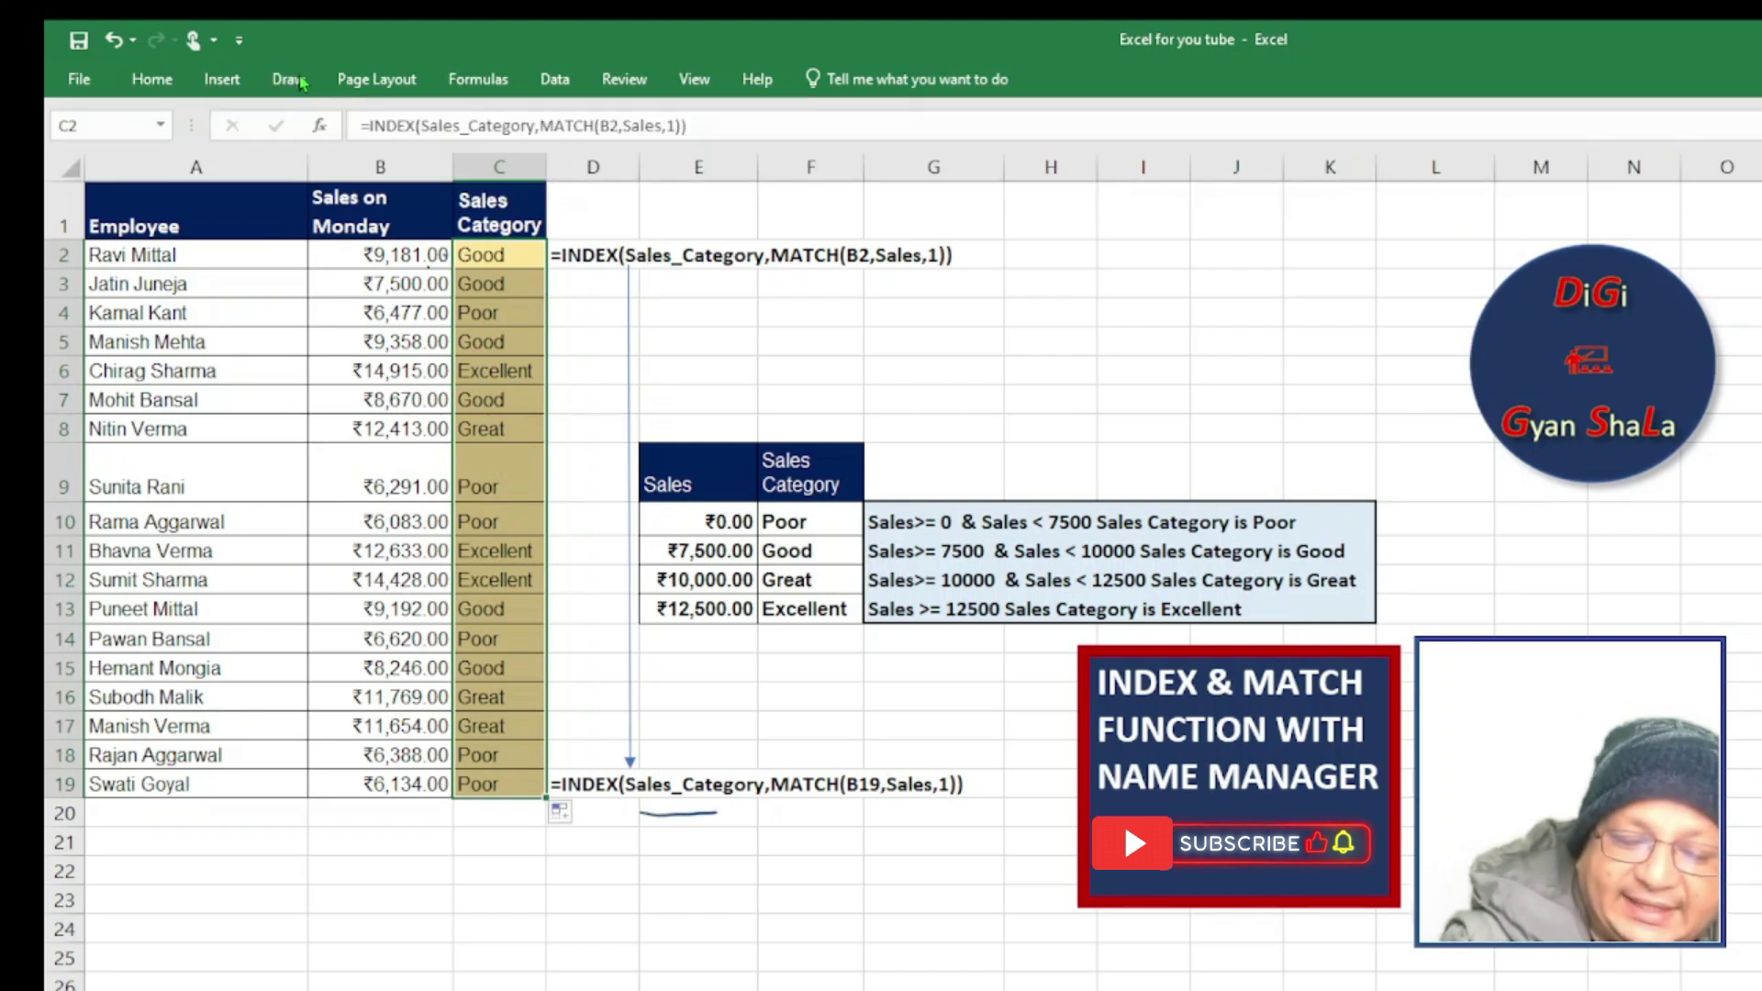
pyautogui.moveTo(777, 506); pyautogui.dragTo(753, 598)
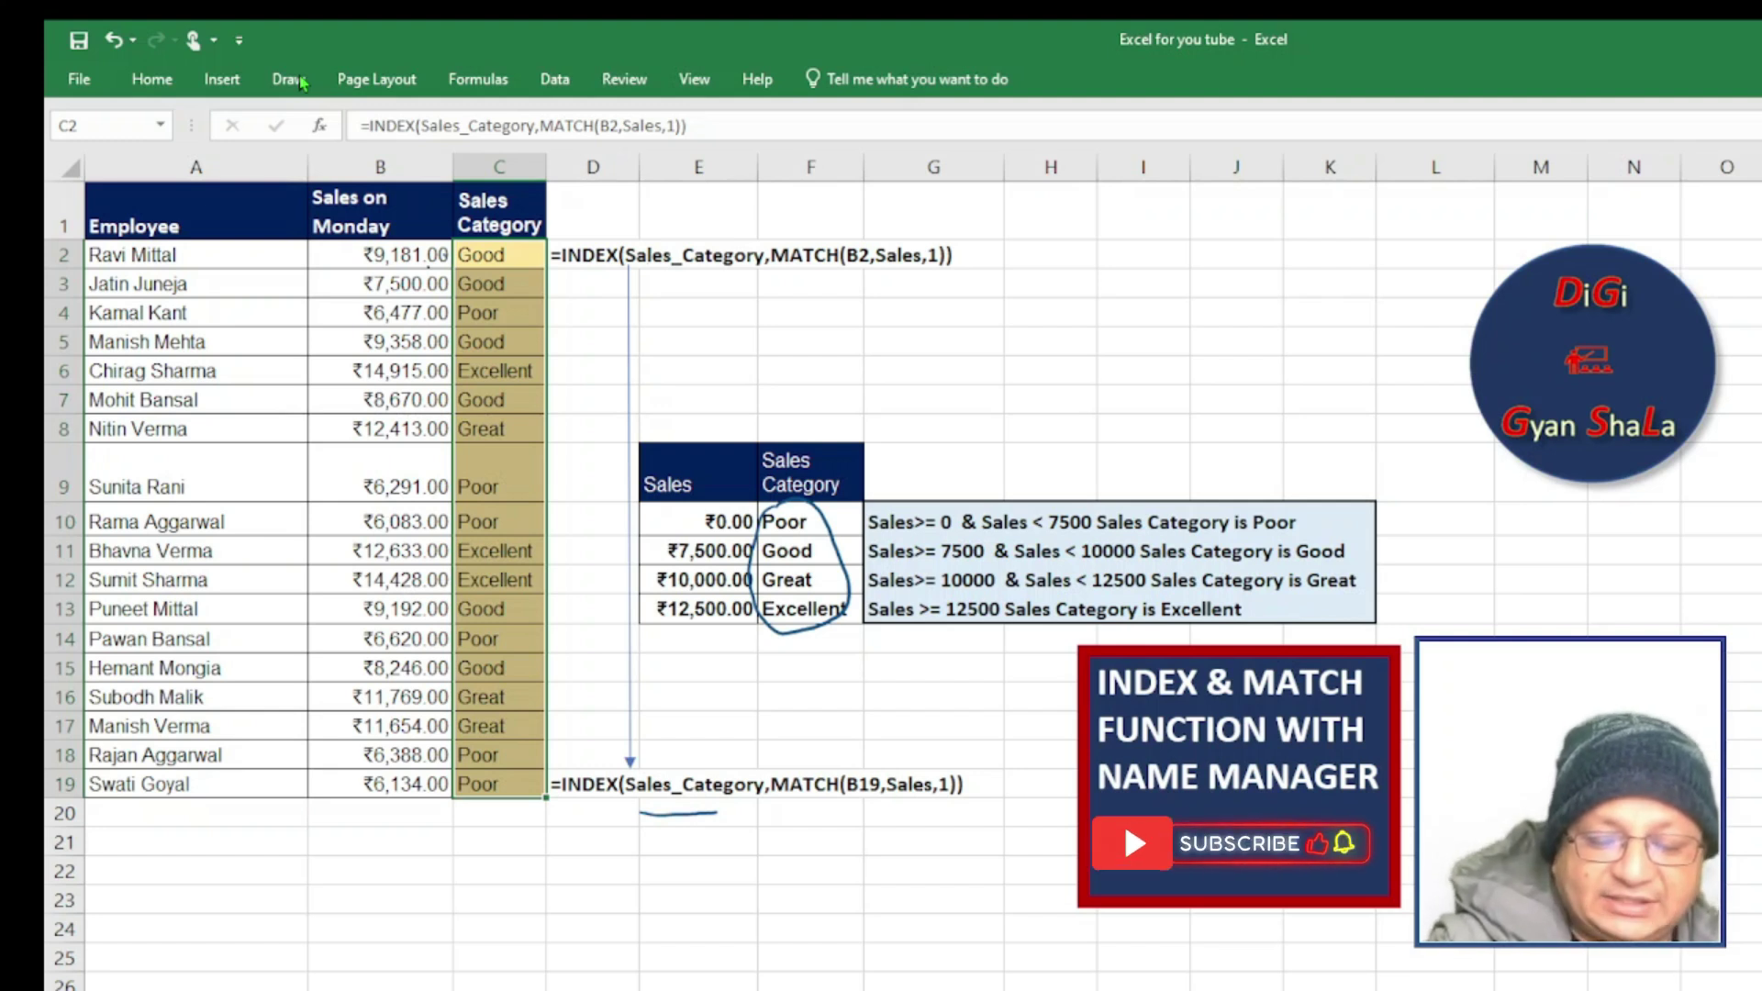
pyautogui.moveTo(843, 805)
pyautogui.mouseDown()
pyautogui.moveTo(870, 802)
pyautogui.moveTo(773, 842)
pyautogui.moveTo(787, 844)
pyautogui.mouseUp()
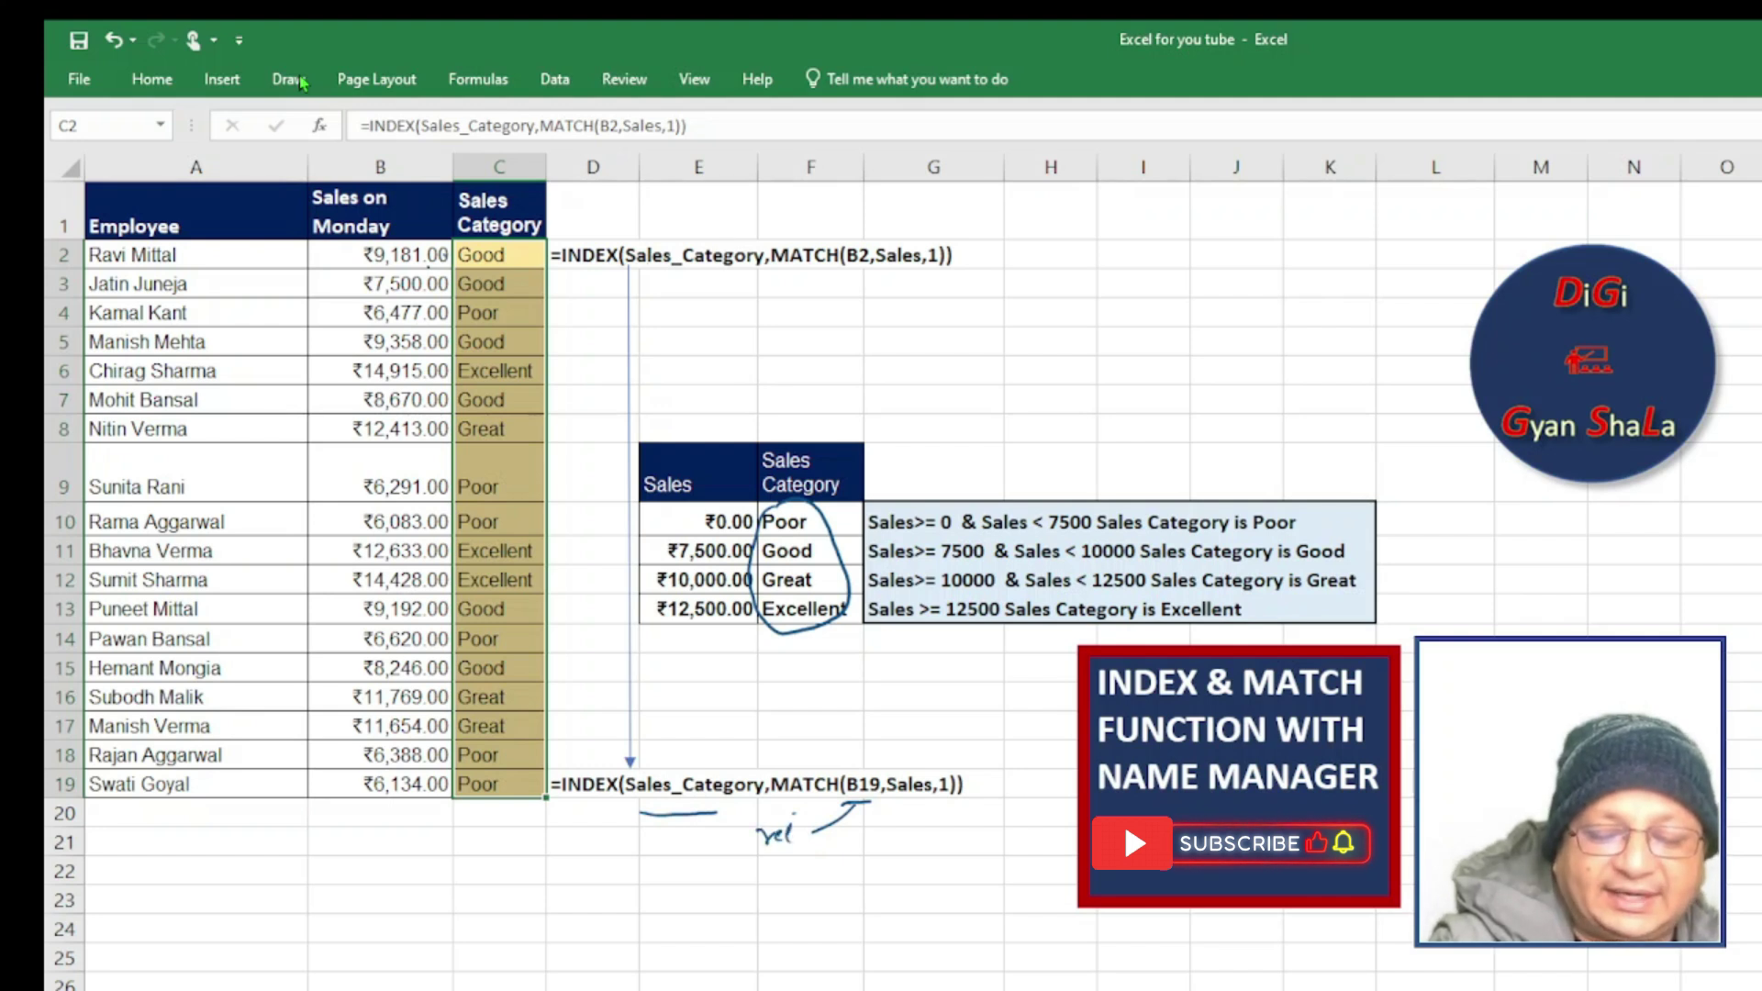
pyautogui.moveTo(893, 806); pyautogui.dragTo(918, 805)
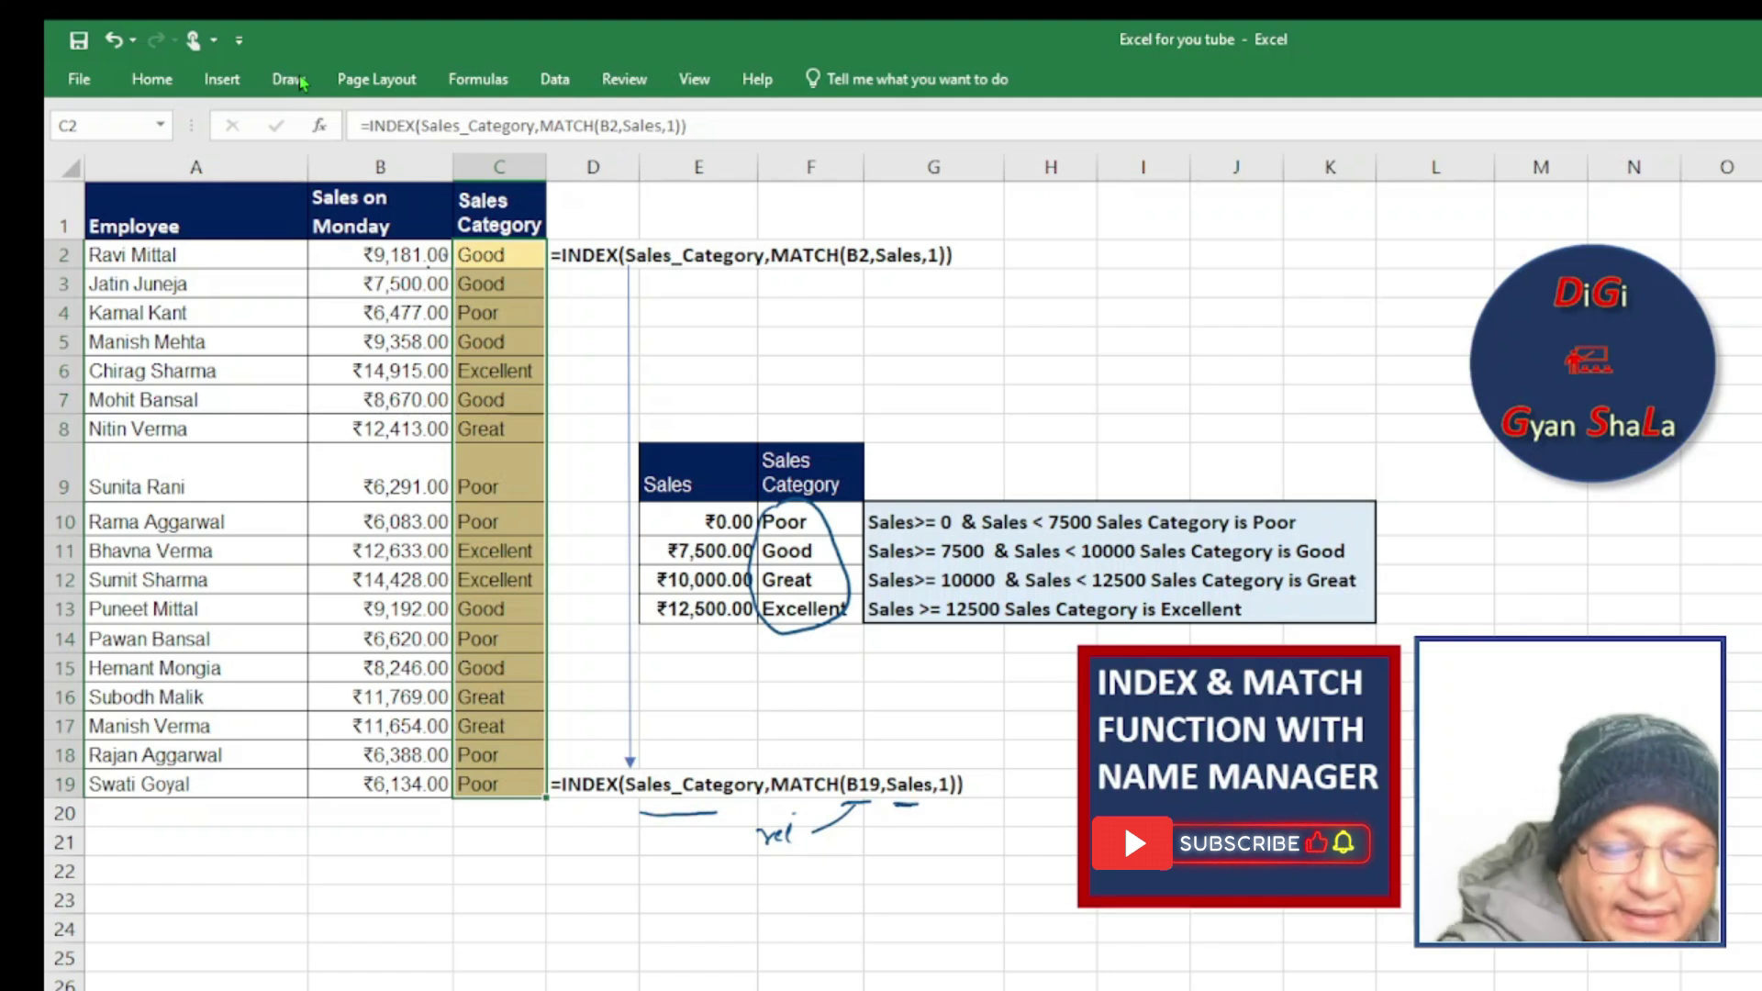
# Underline Sales_Category and the MATCH part of row 2's displayed formula in ink, and draw a downward arrow beside the categories in F10:F13.
pyautogui.moveTo(634, 276); pyautogui.dragTo(736, 266)
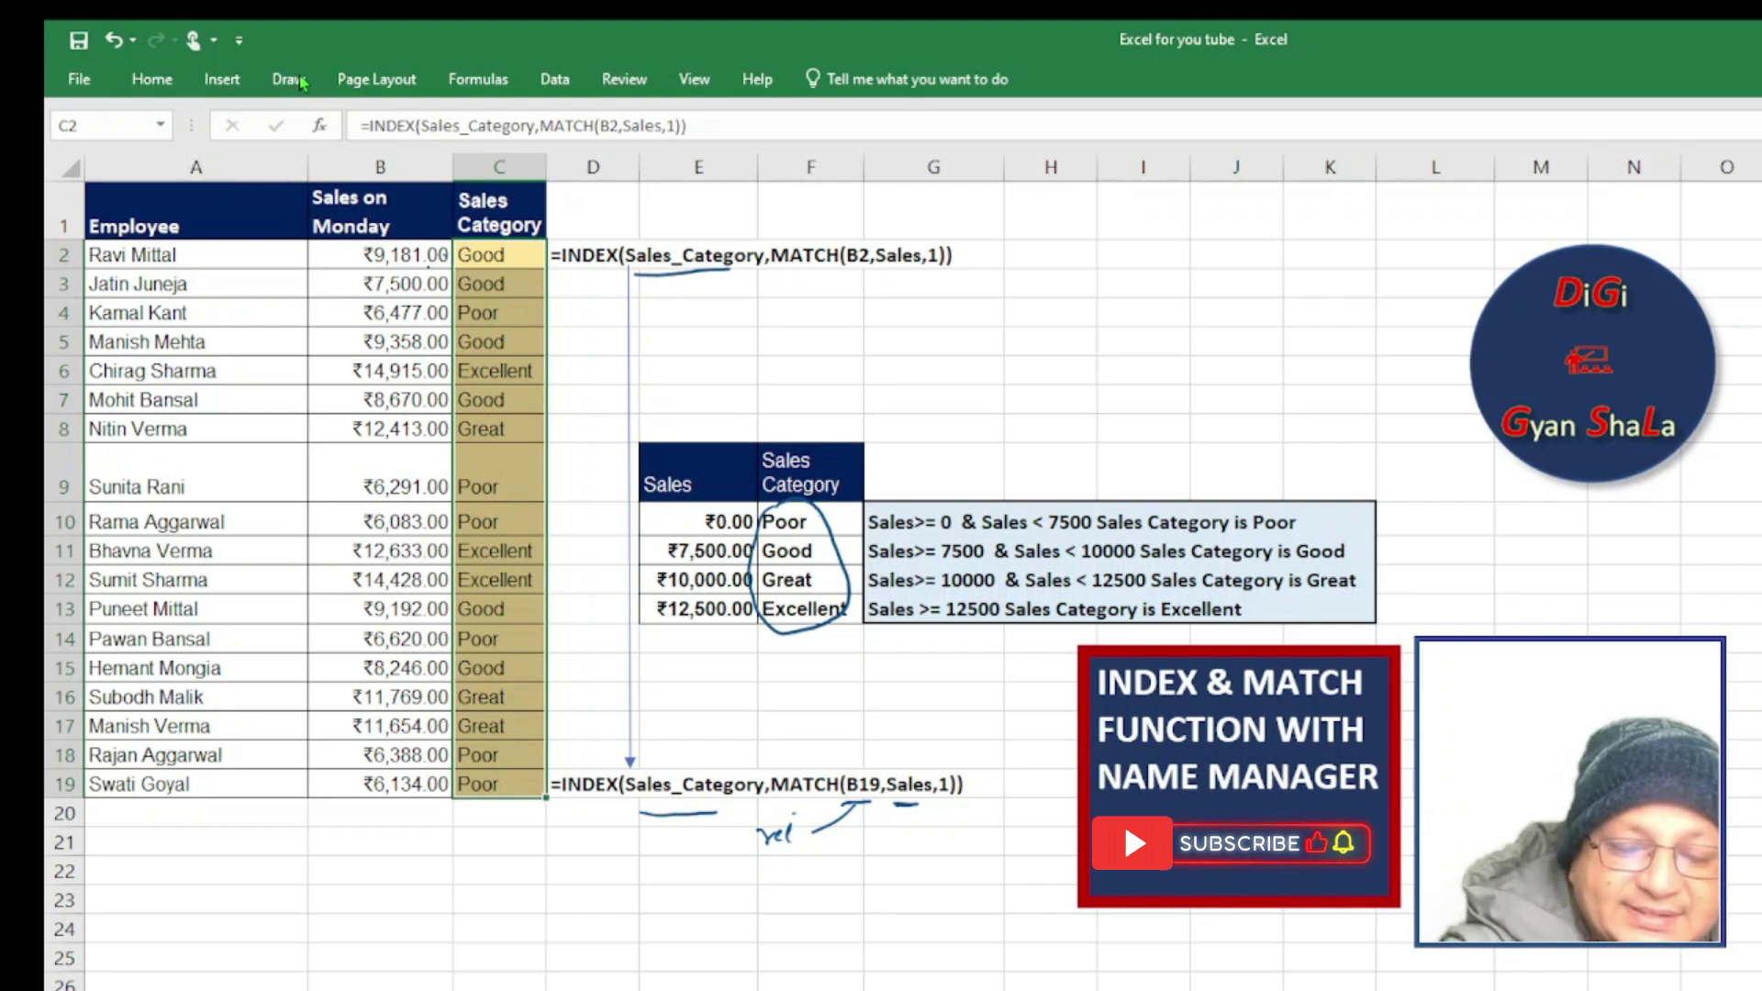
pyautogui.moveTo(819, 511); pyautogui.dragTo(815, 588)
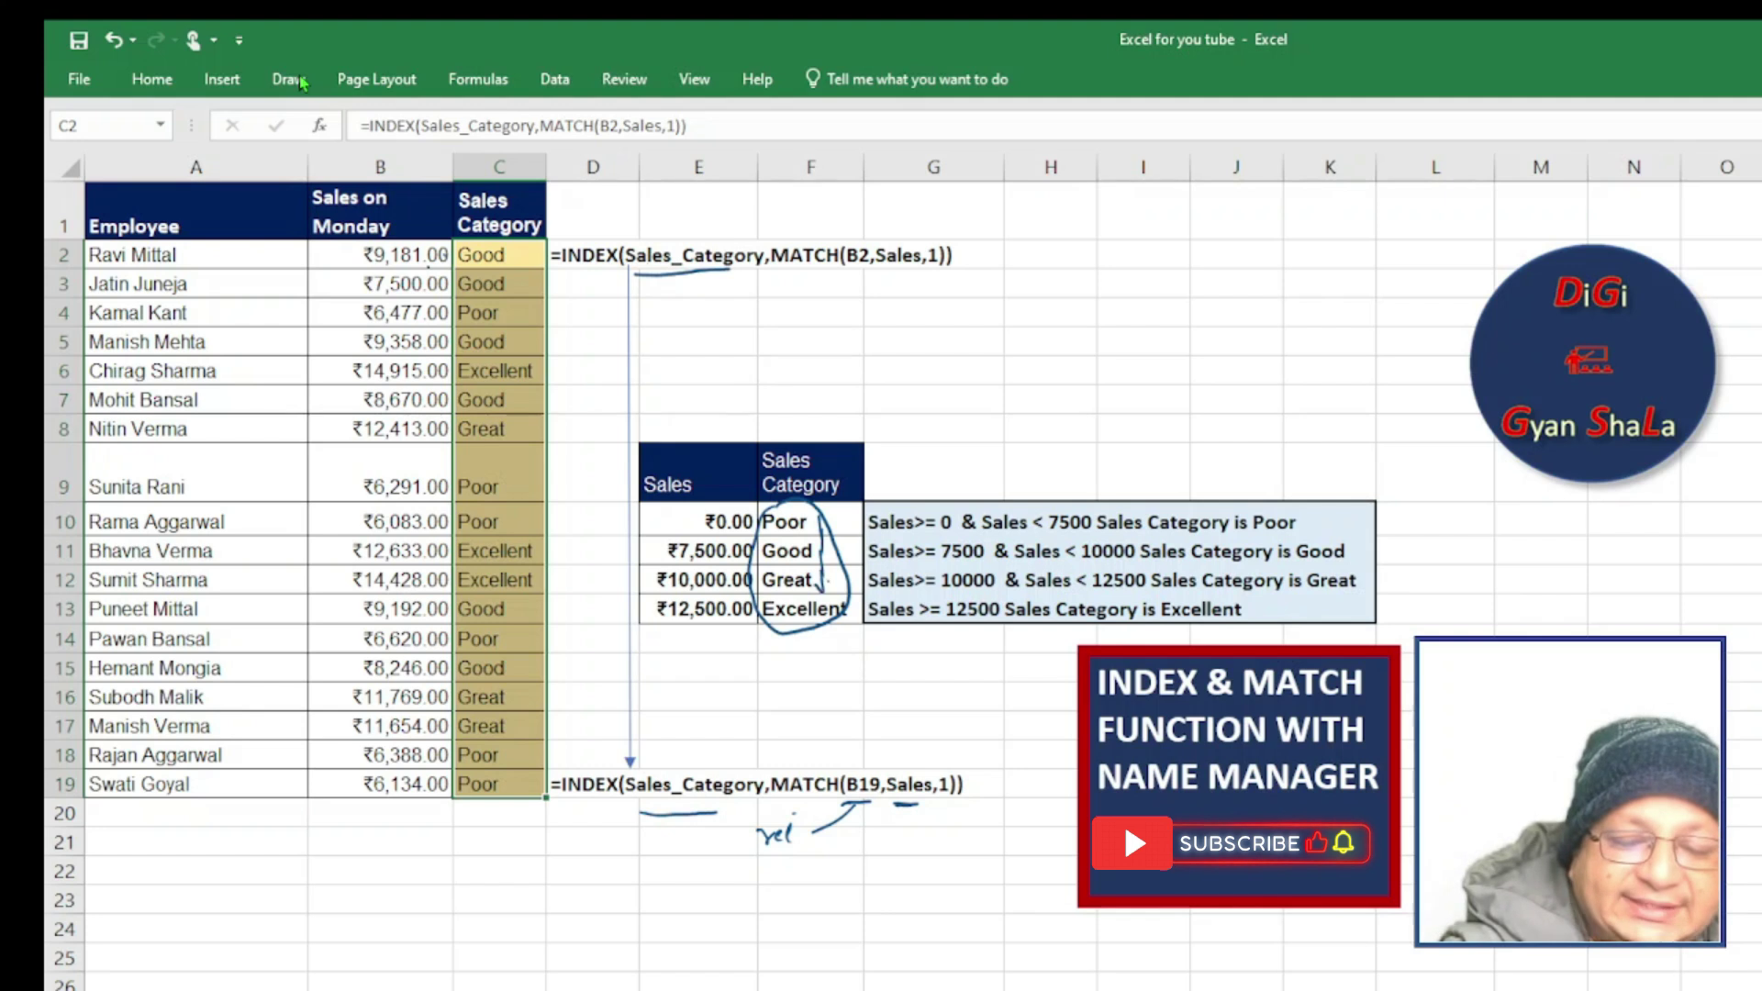
pyautogui.moveTo(789, 273); pyautogui.dragTo(912, 267)
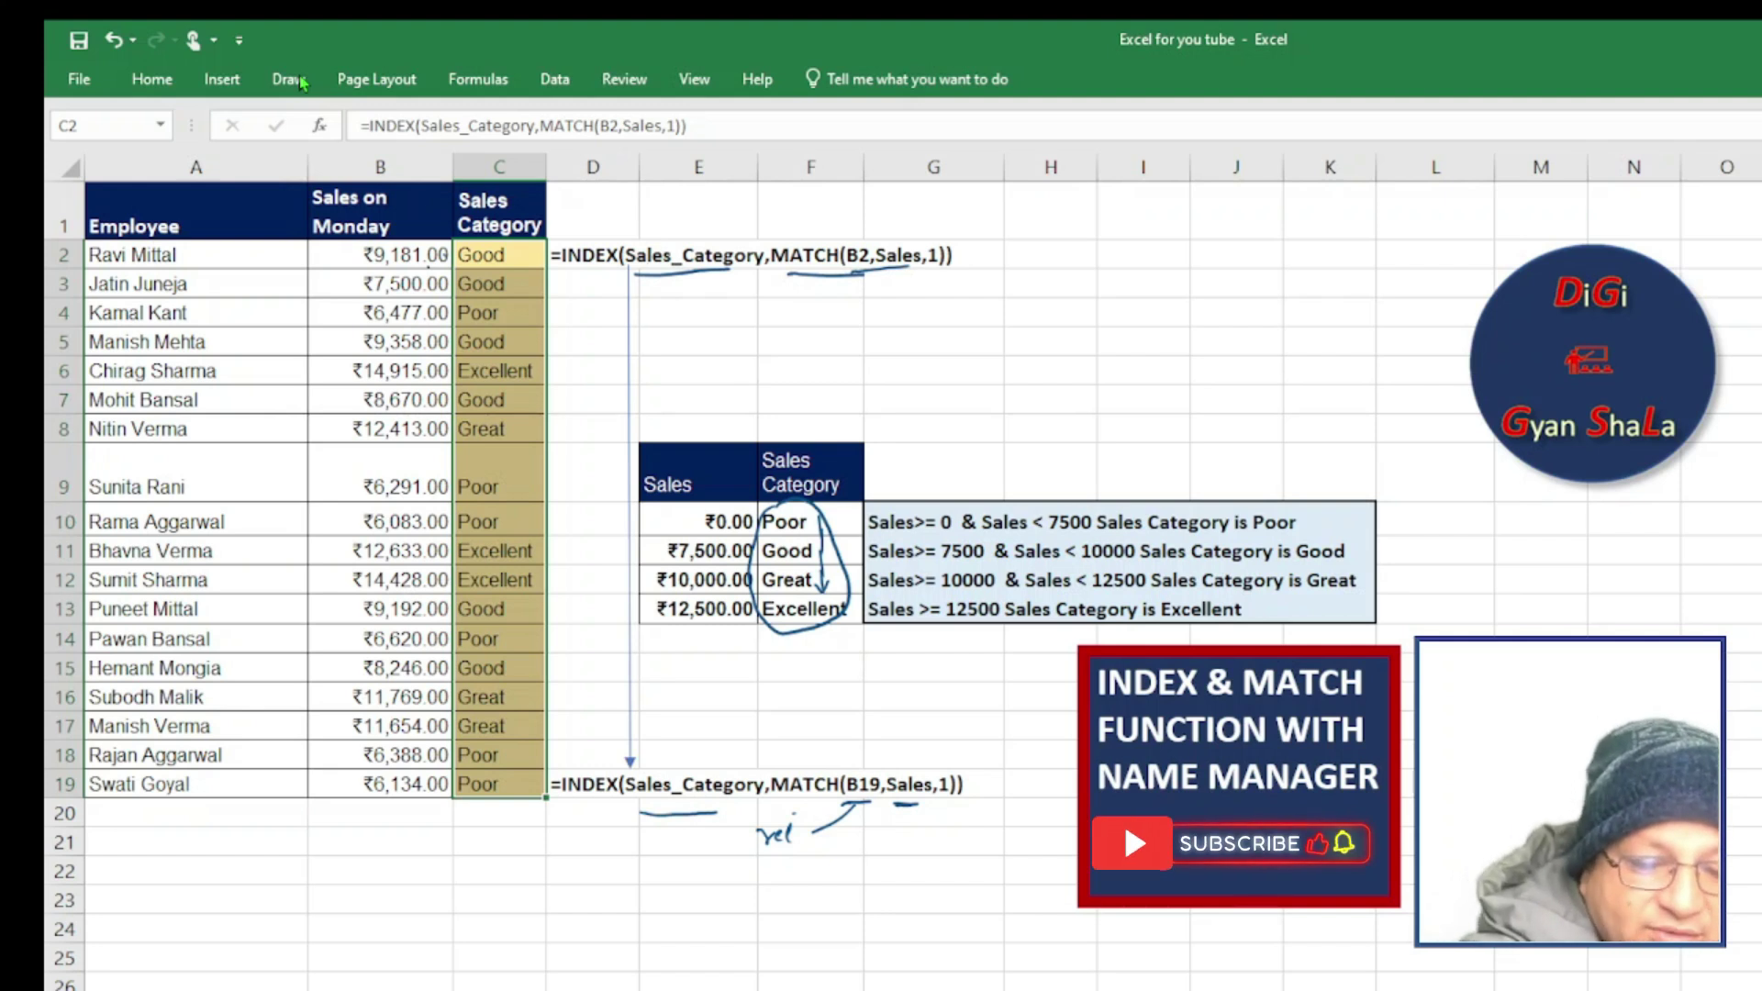
# Underline B2's sales amount in ink, draw an arrow pointing at E11, and underline 7500 and 10000 in the Good category's rule.
pyautogui.moveTo(371, 273); pyautogui.dragTo(419, 267)
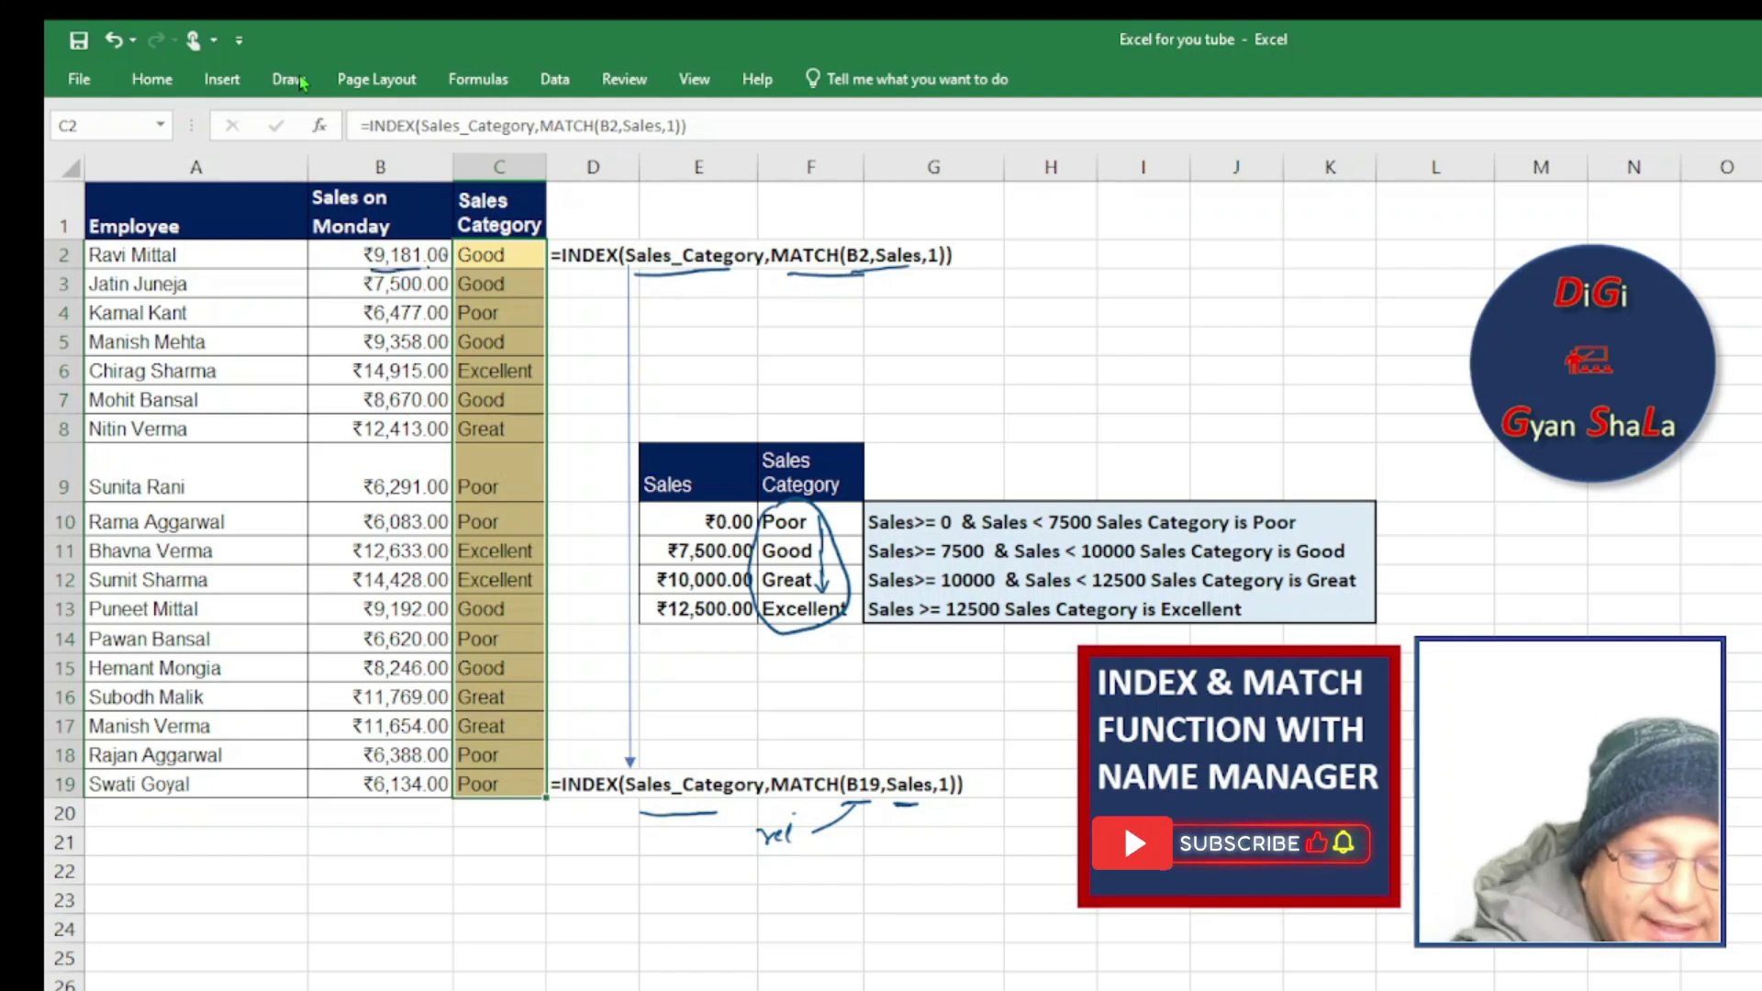
pyautogui.moveTo(610, 555); pyautogui.dragTo(647, 554)
pyautogui.moveTo(631, 546); pyautogui.dragTo(637, 565)
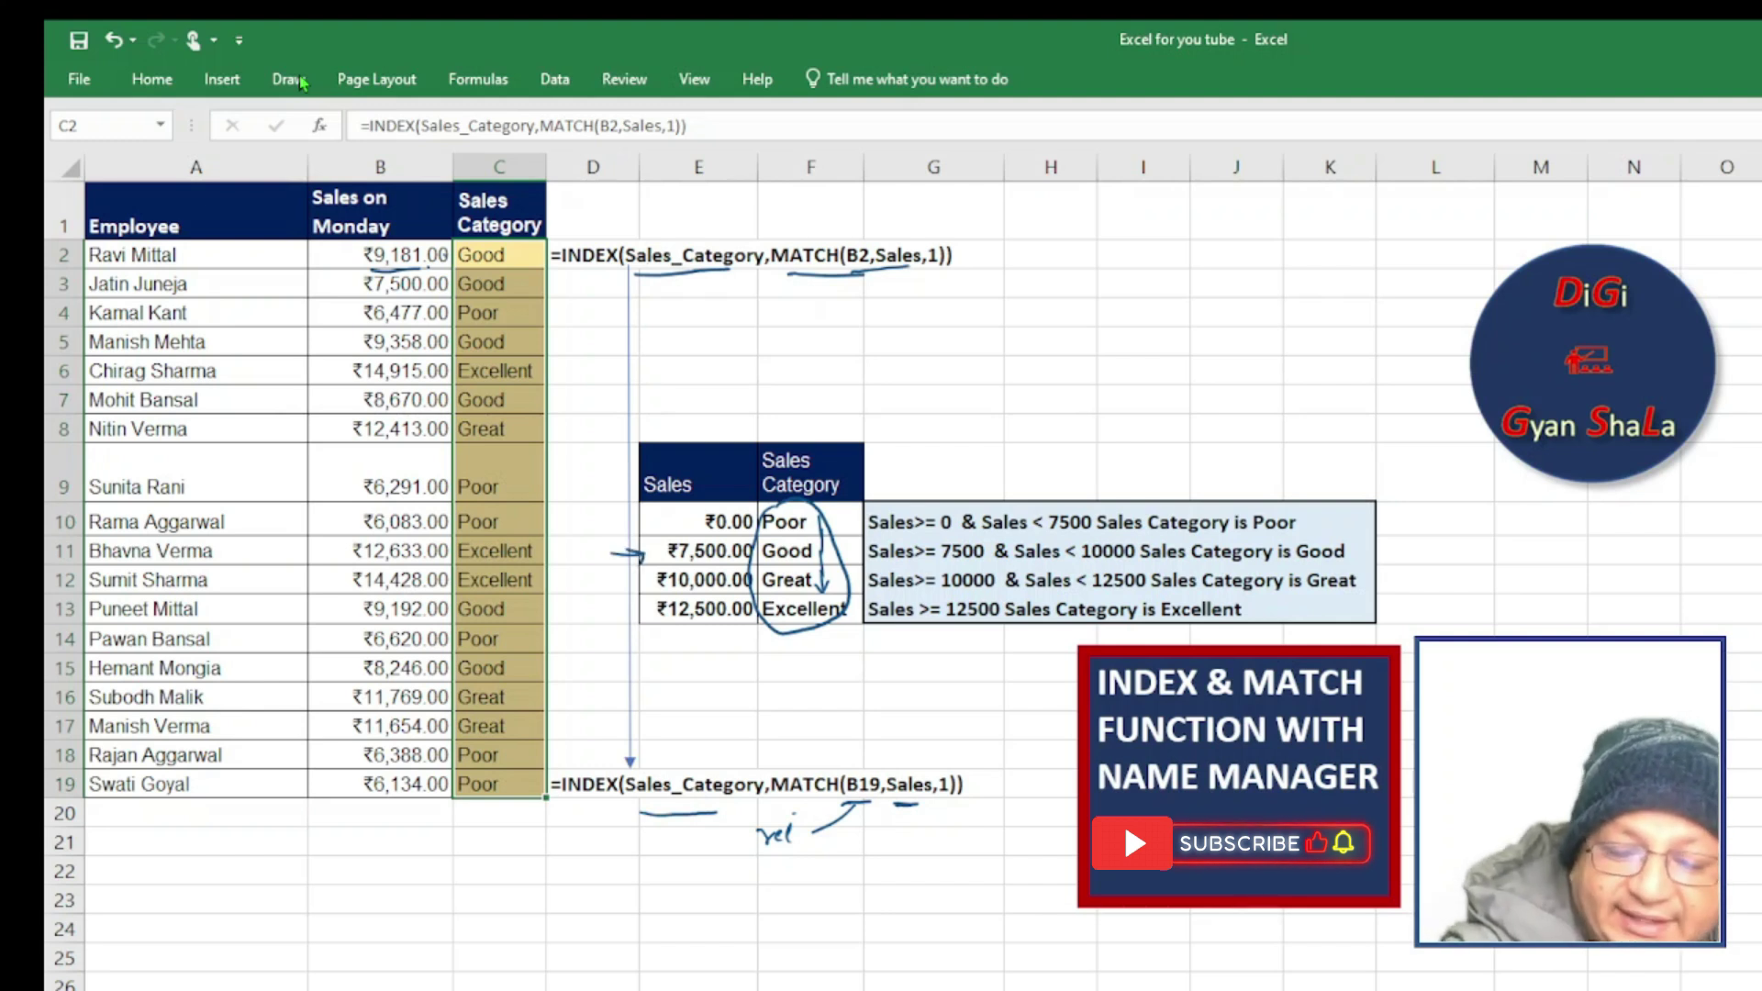
pyautogui.moveTo(929, 565); pyautogui.dragTo(1118, 570)
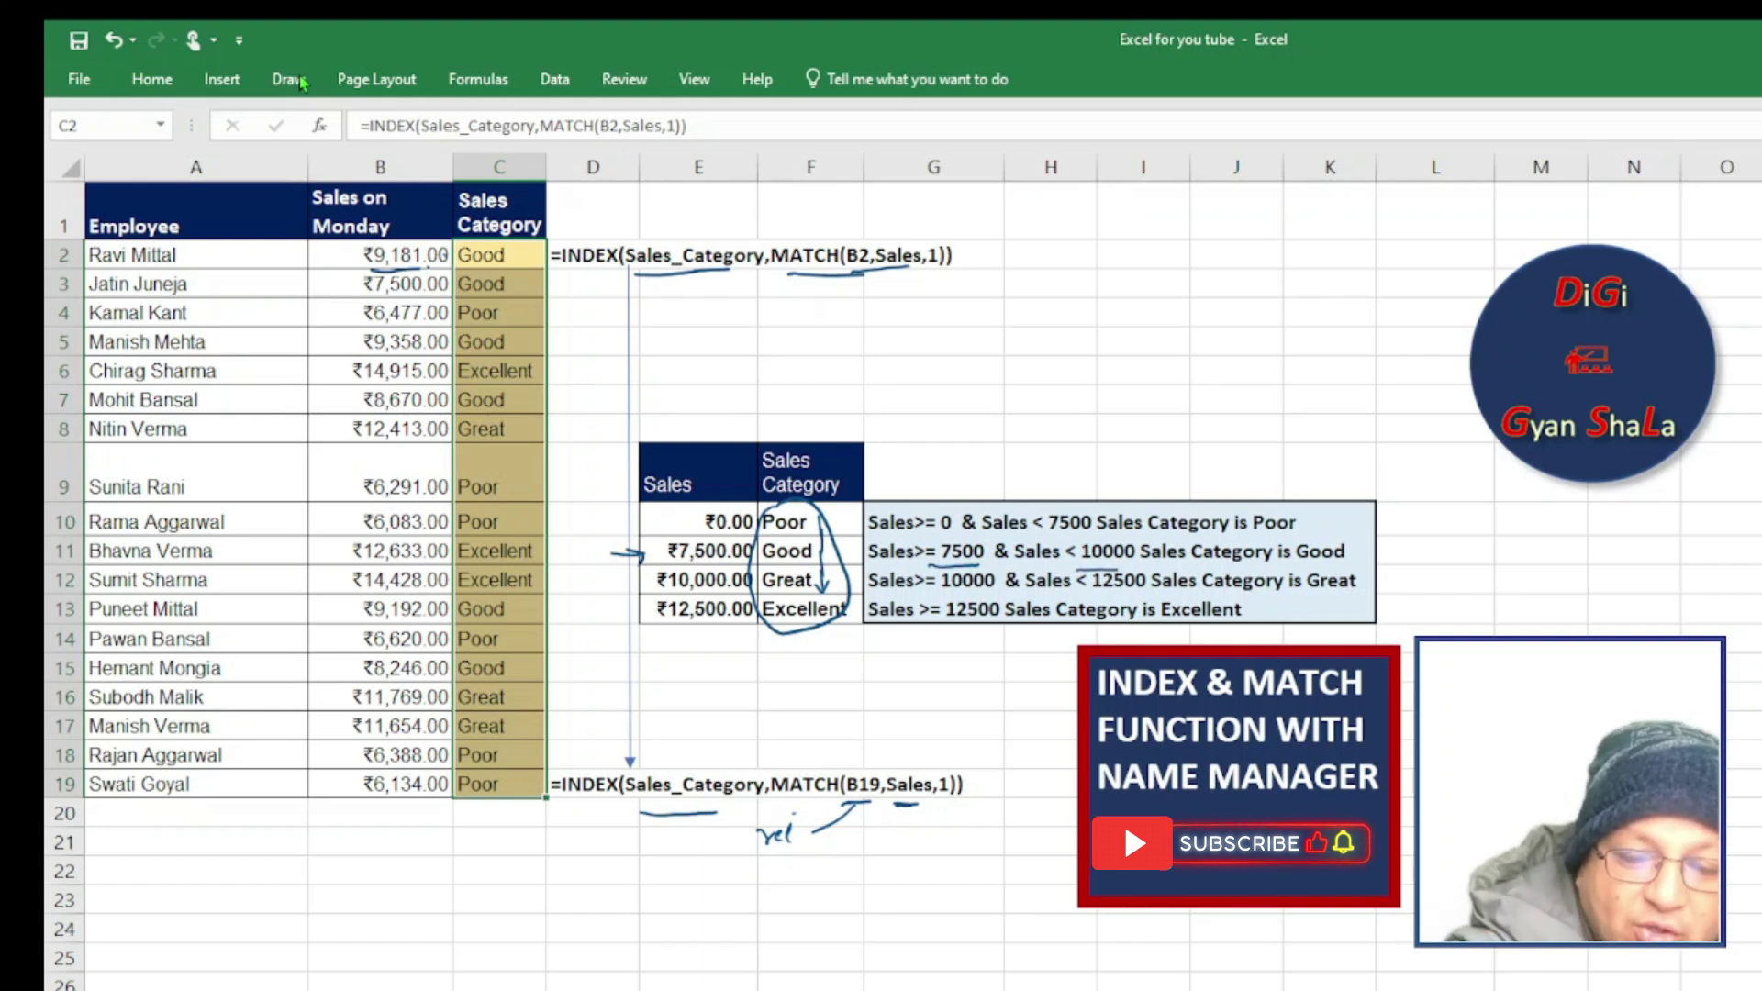
# Write a circled 2 linked to the MATCH part of row 2's formula, mark Good in F11, and underline Good in C2.
pyautogui.moveTo(814, 281)
pyautogui.mouseDown()
pyautogui.moveTo(805, 353)
pyautogui.moveTo(810, 316)
pyautogui.moveTo(775, 360)
pyautogui.mouseUp()
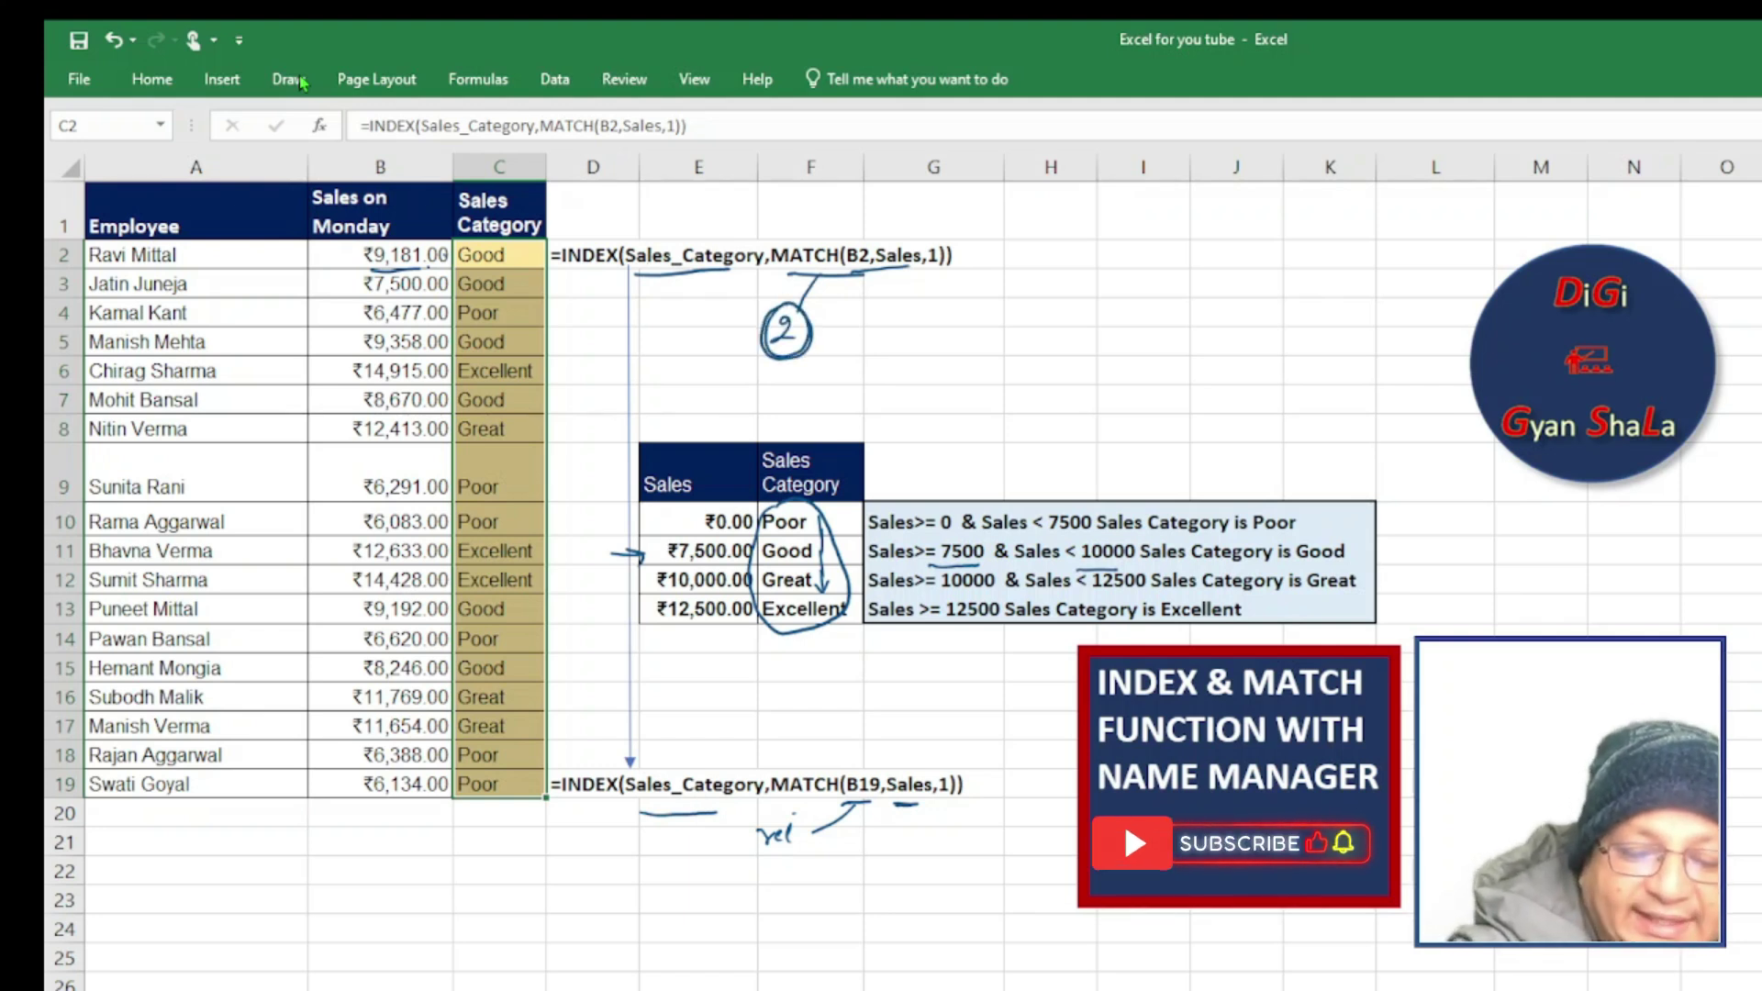
pyautogui.moveTo(837, 548); pyautogui.dragTo(804, 548)
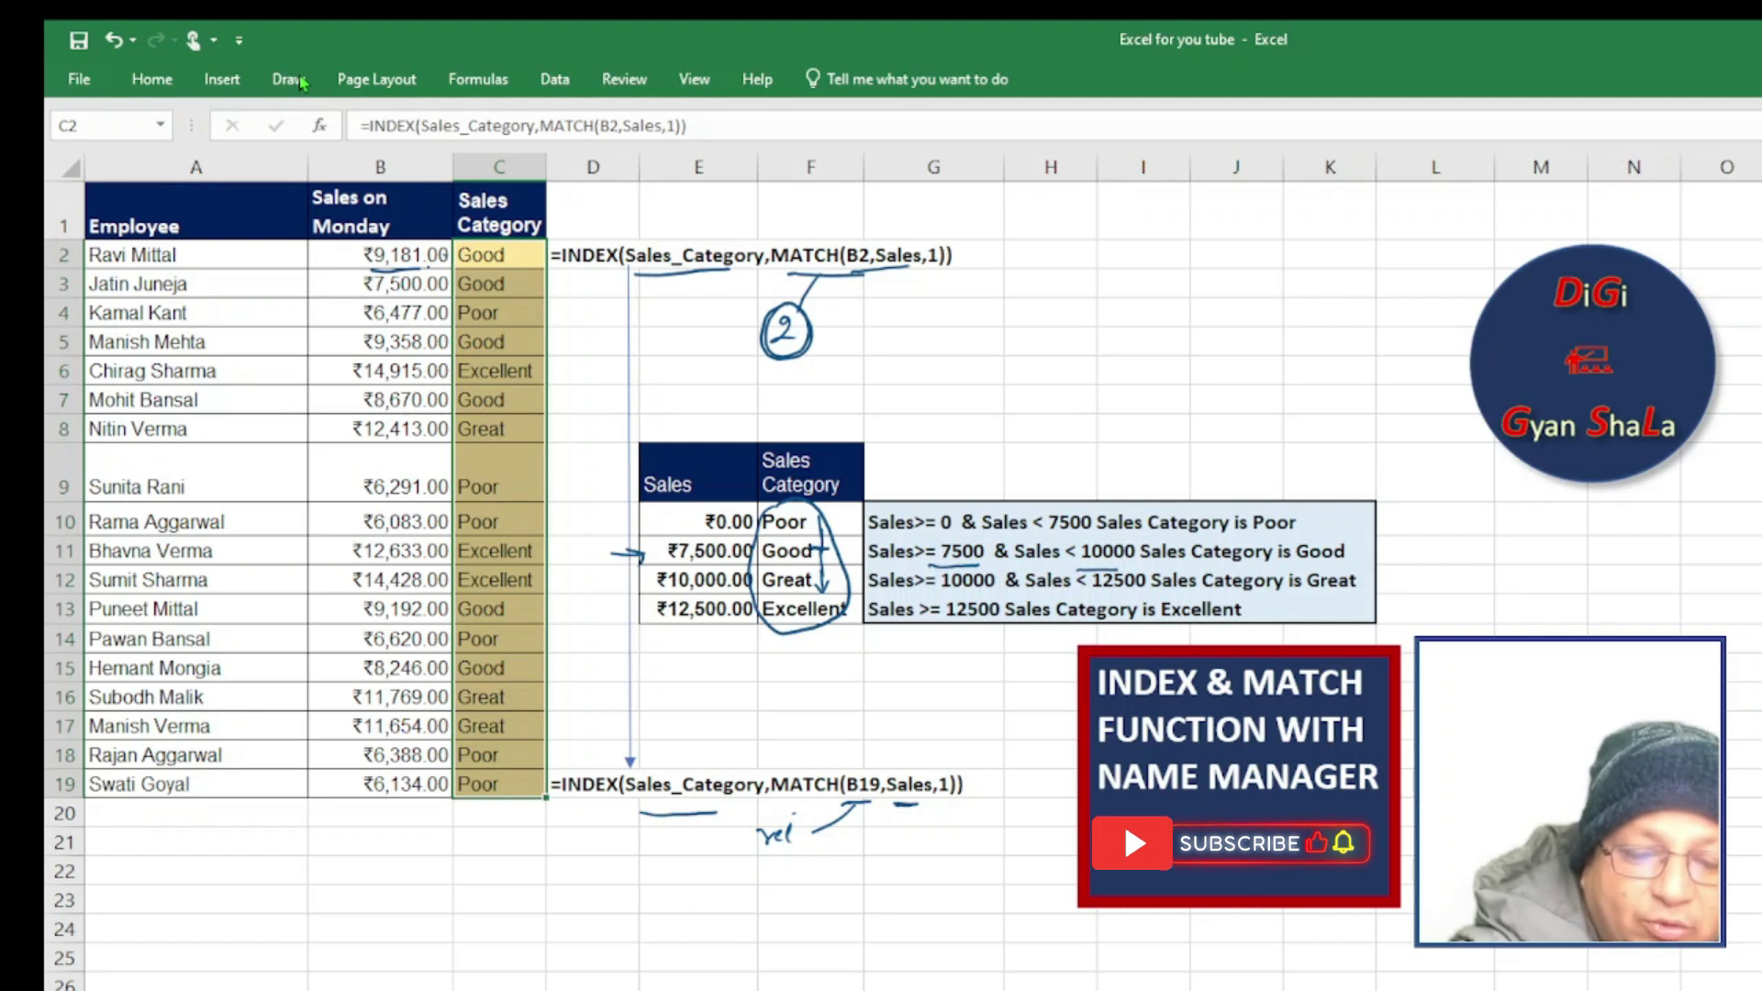
pyautogui.moveTo(457, 265); pyautogui.dragTo(501, 264)
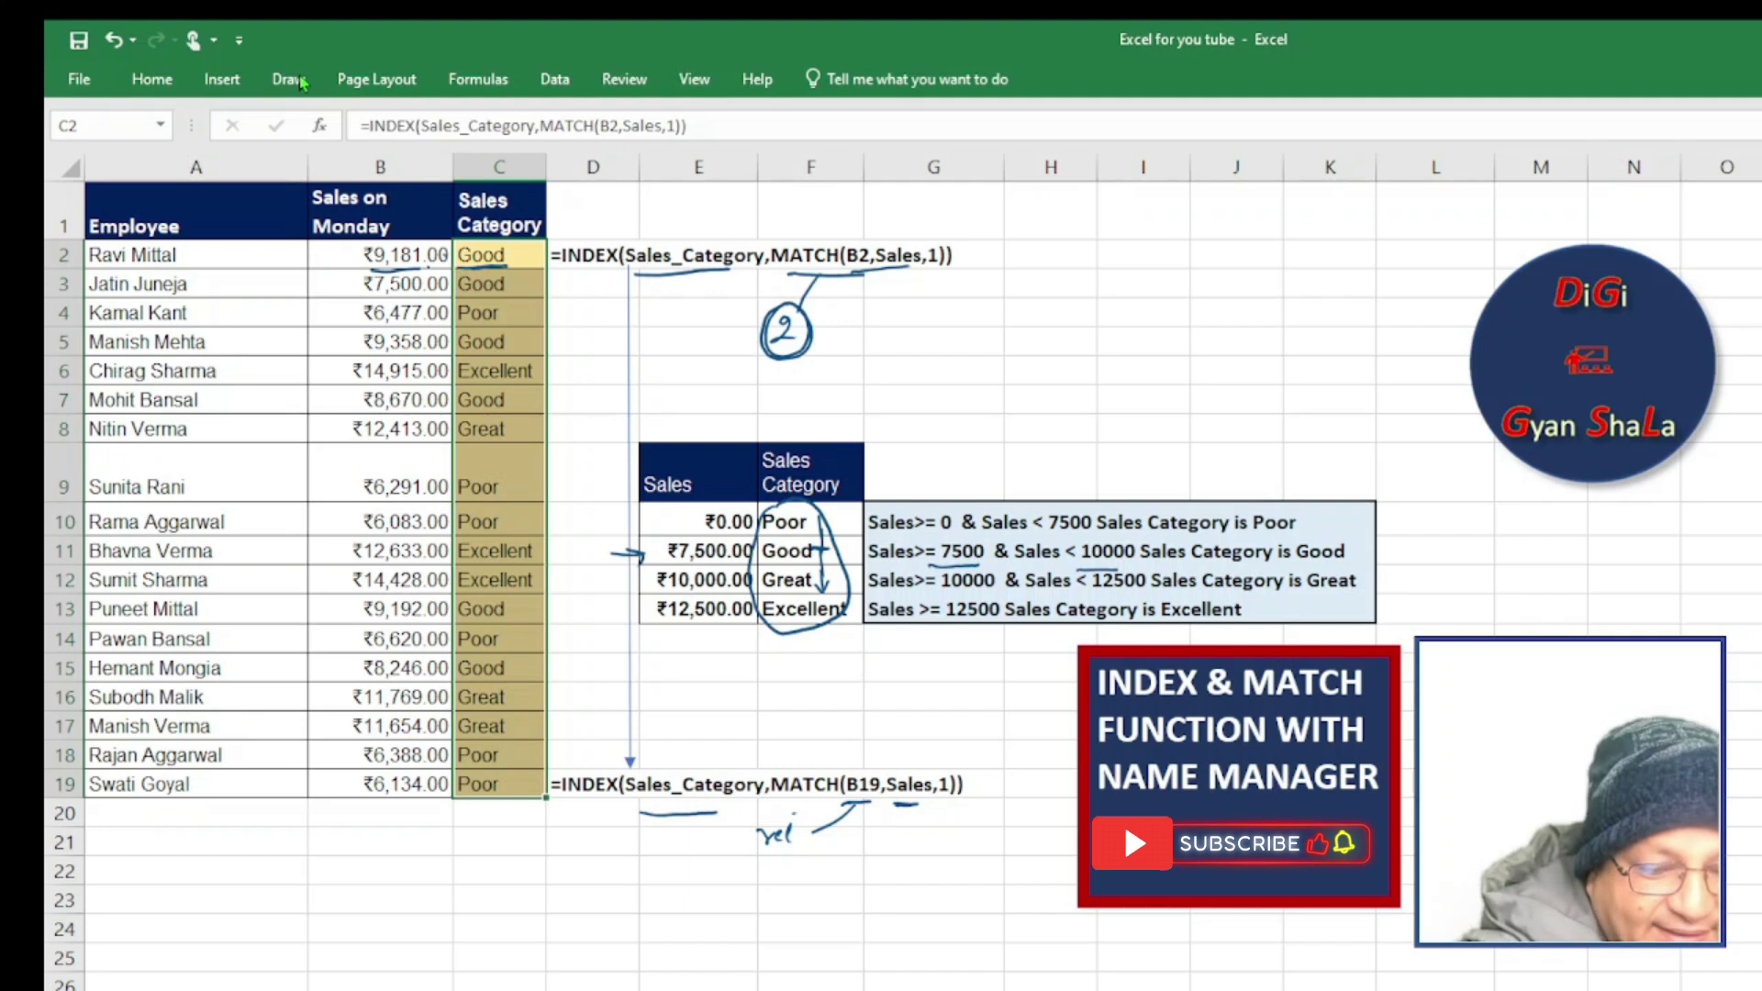
# Underline Excellent in C6 and the sales amount in B6, and write an underlined "B6" in ink beside row 6.
pyautogui.moveTo(461, 391); pyautogui.dragTo(523, 378)
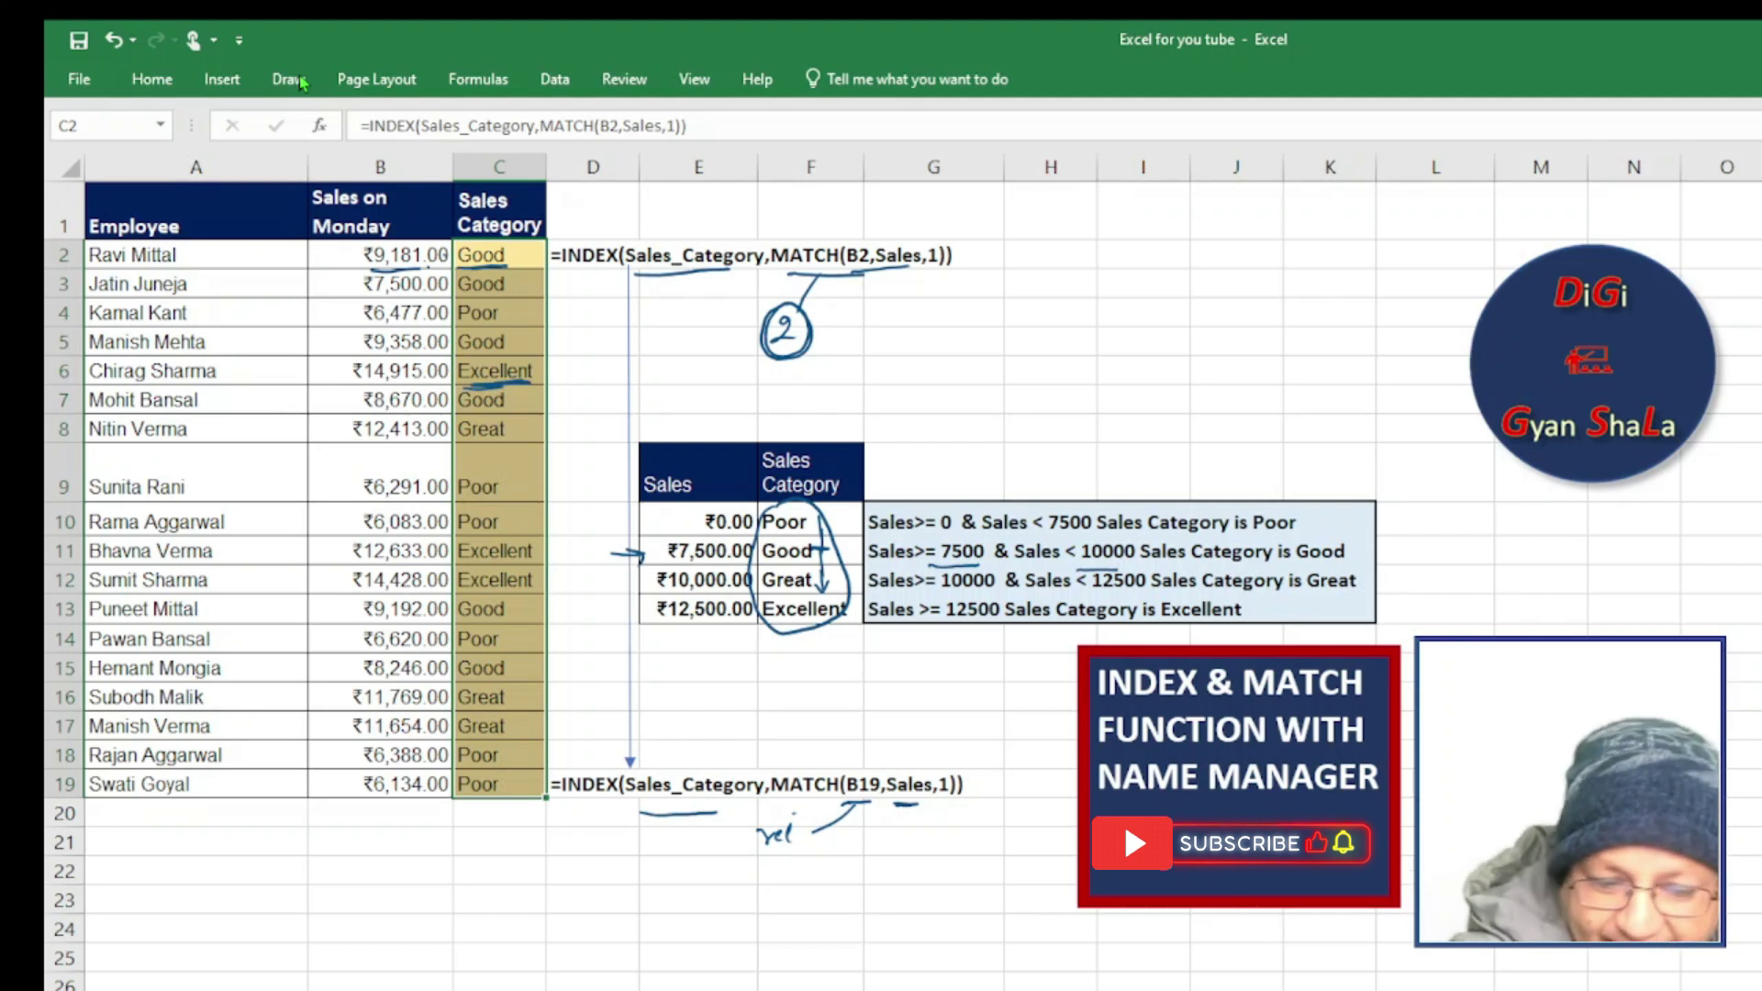
pyautogui.moveTo(396, 384)
pyautogui.mouseDown()
pyautogui.moveTo(430, 382)
pyautogui.moveTo(364, 386)
pyautogui.moveTo(428, 382)
pyautogui.mouseUp()
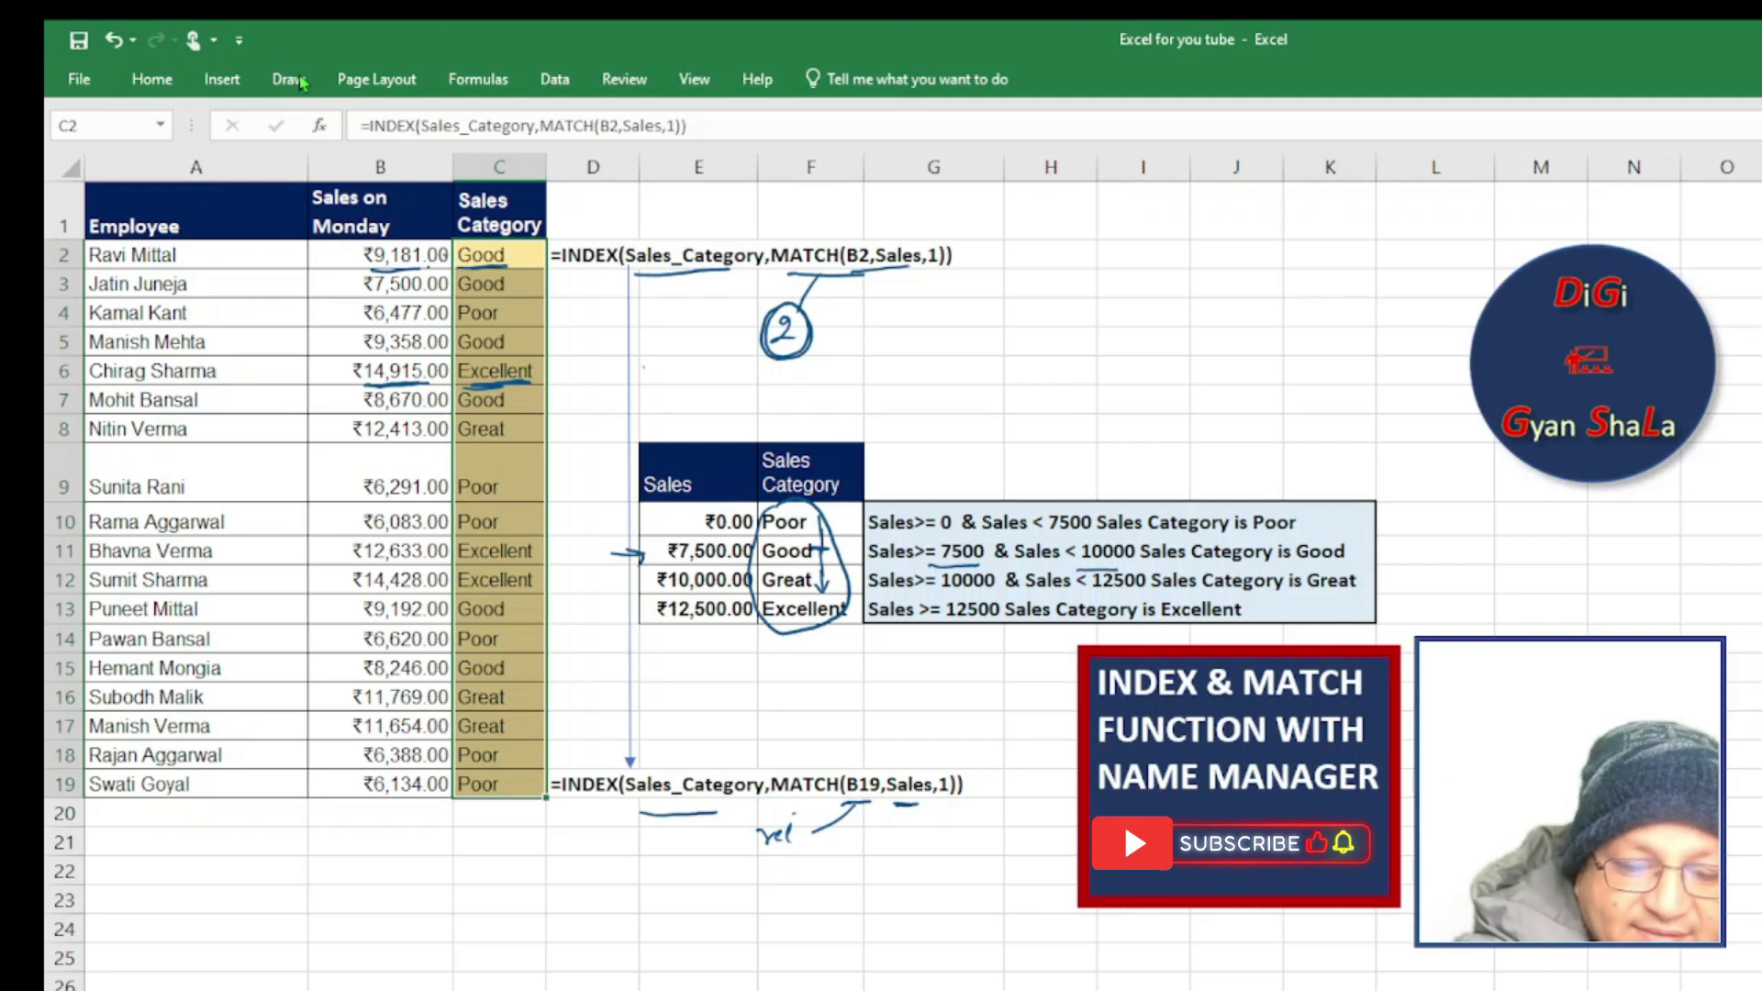
pyautogui.moveTo(643, 366); pyautogui.dragTo(643, 382)
pyautogui.moveTo(640, 368); pyautogui.dragTo(642, 381)
pyautogui.moveTo(670, 358); pyautogui.dragTo(662, 375)
pyautogui.moveTo(635, 389); pyautogui.dragTo(683, 382)
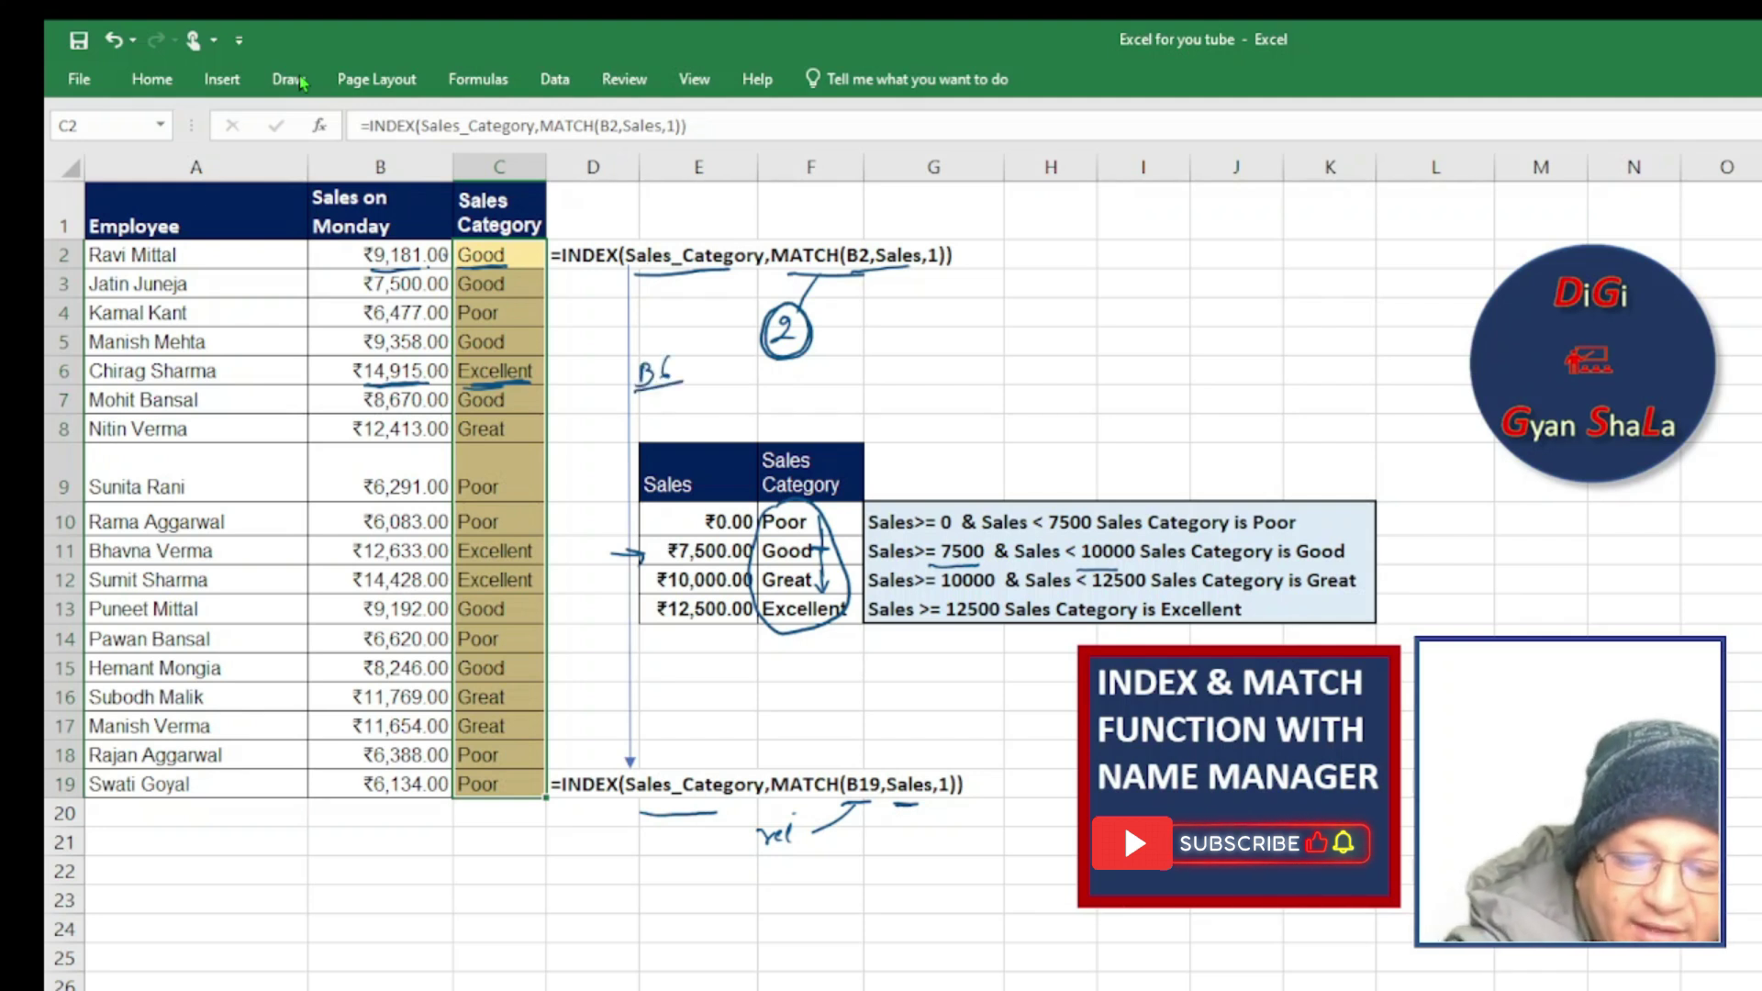
# Underline the threshold in E13 and 12500 in the Excellent category's rule, and add a vertical ink stroke beside Excellent in C6.
pyautogui.moveTo(675, 626); pyautogui.dragTo(722, 623)
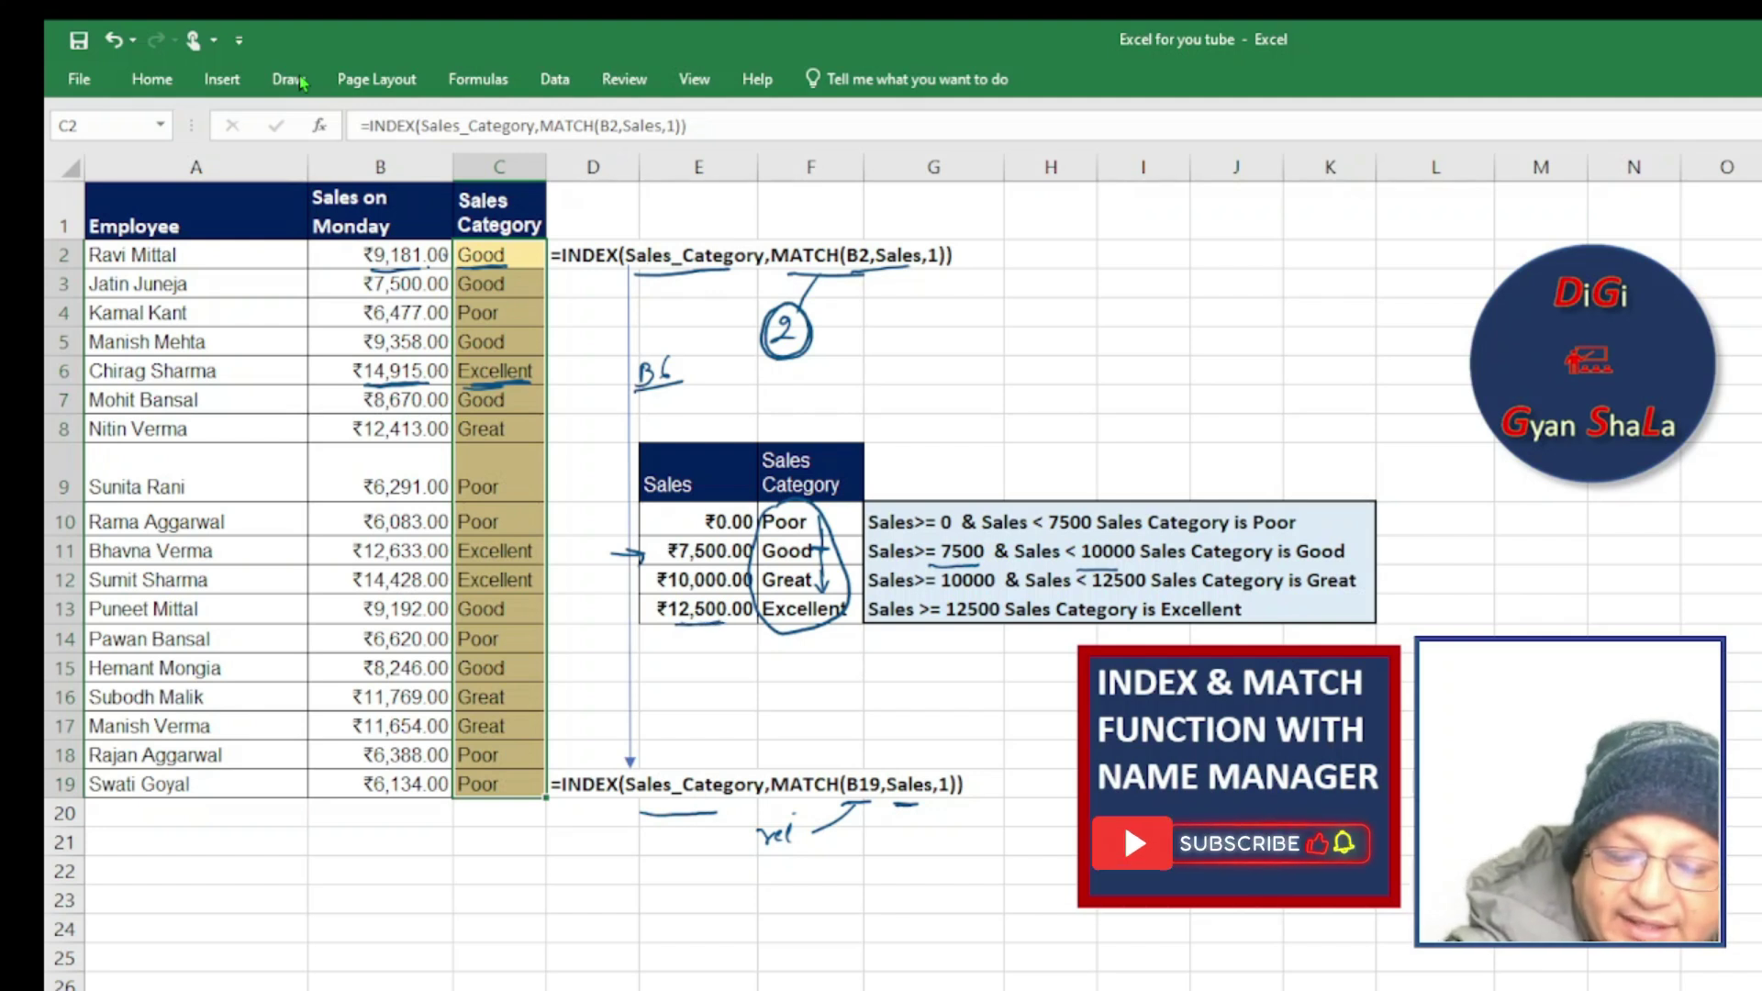
pyautogui.moveTo(940, 624); pyautogui.dragTo(987, 619)
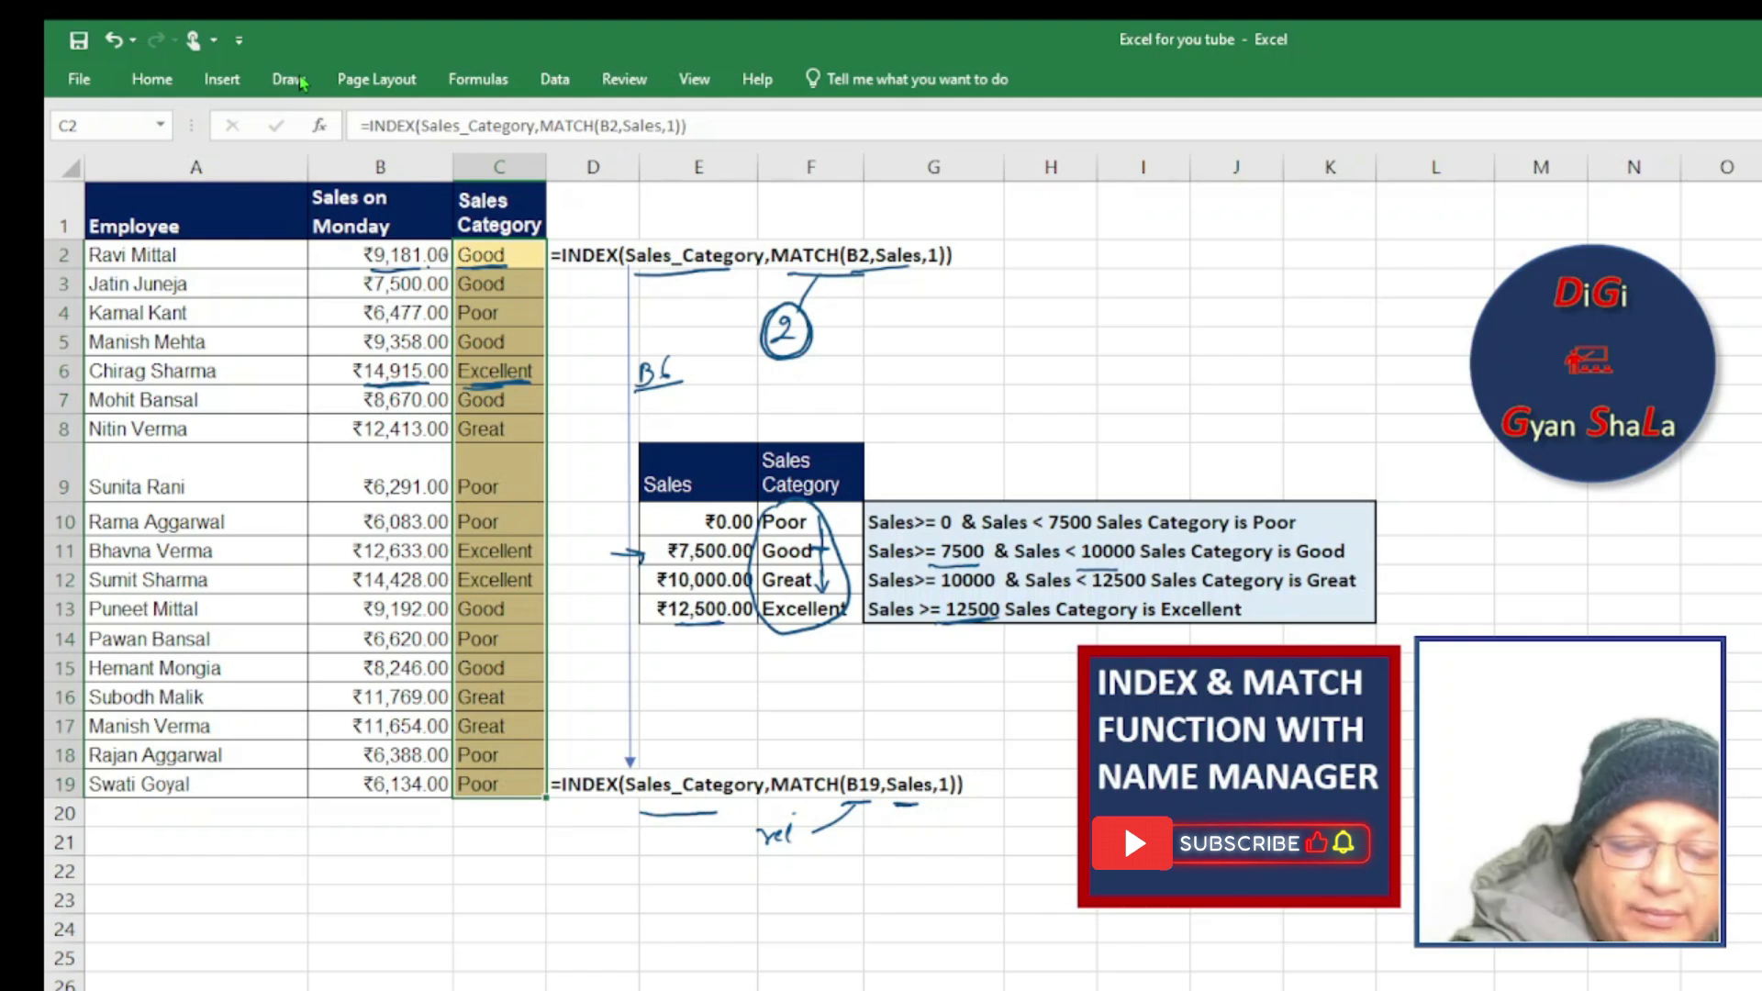
pyautogui.moveTo(534, 360); pyautogui.dragTo(539, 378)
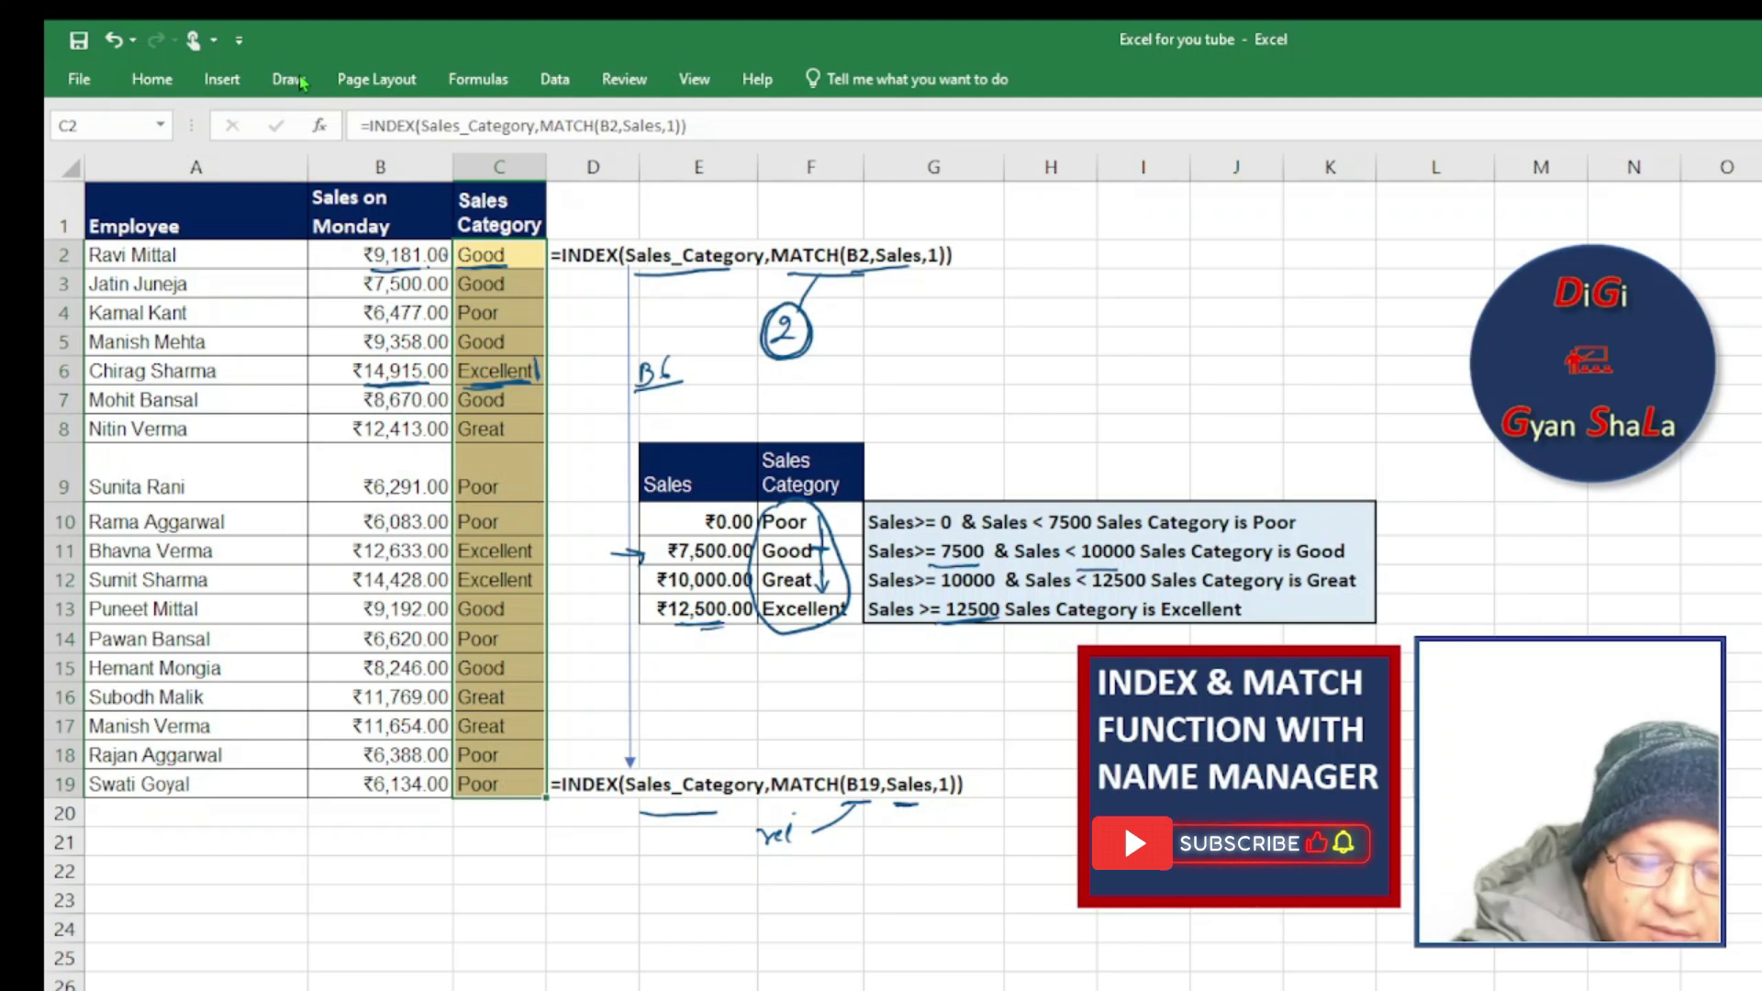
# Write a circled 4 below row 6, draw an arrow from F13 to a handwritten "Ex", and curve a long arrow up to C6.
pyautogui.moveTo(582, 405)
pyautogui.mouseDown()
pyautogui.moveTo(580, 423)
pyautogui.moveTo(596, 421)
pyautogui.mouseUp()
pyautogui.moveTo(595, 406)
pyautogui.mouseDown()
pyautogui.moveTo(593, 434)
pyautogui.moveTo(585, 394)
pyautogui.mouseUp()
pyautogui.moveTo(806, 621)
pyautogui.mouseDown()
pyautogui.moveTo(818, 652)
pyautogui.moveTo(785, 693)
pyautogui.mouseUp()
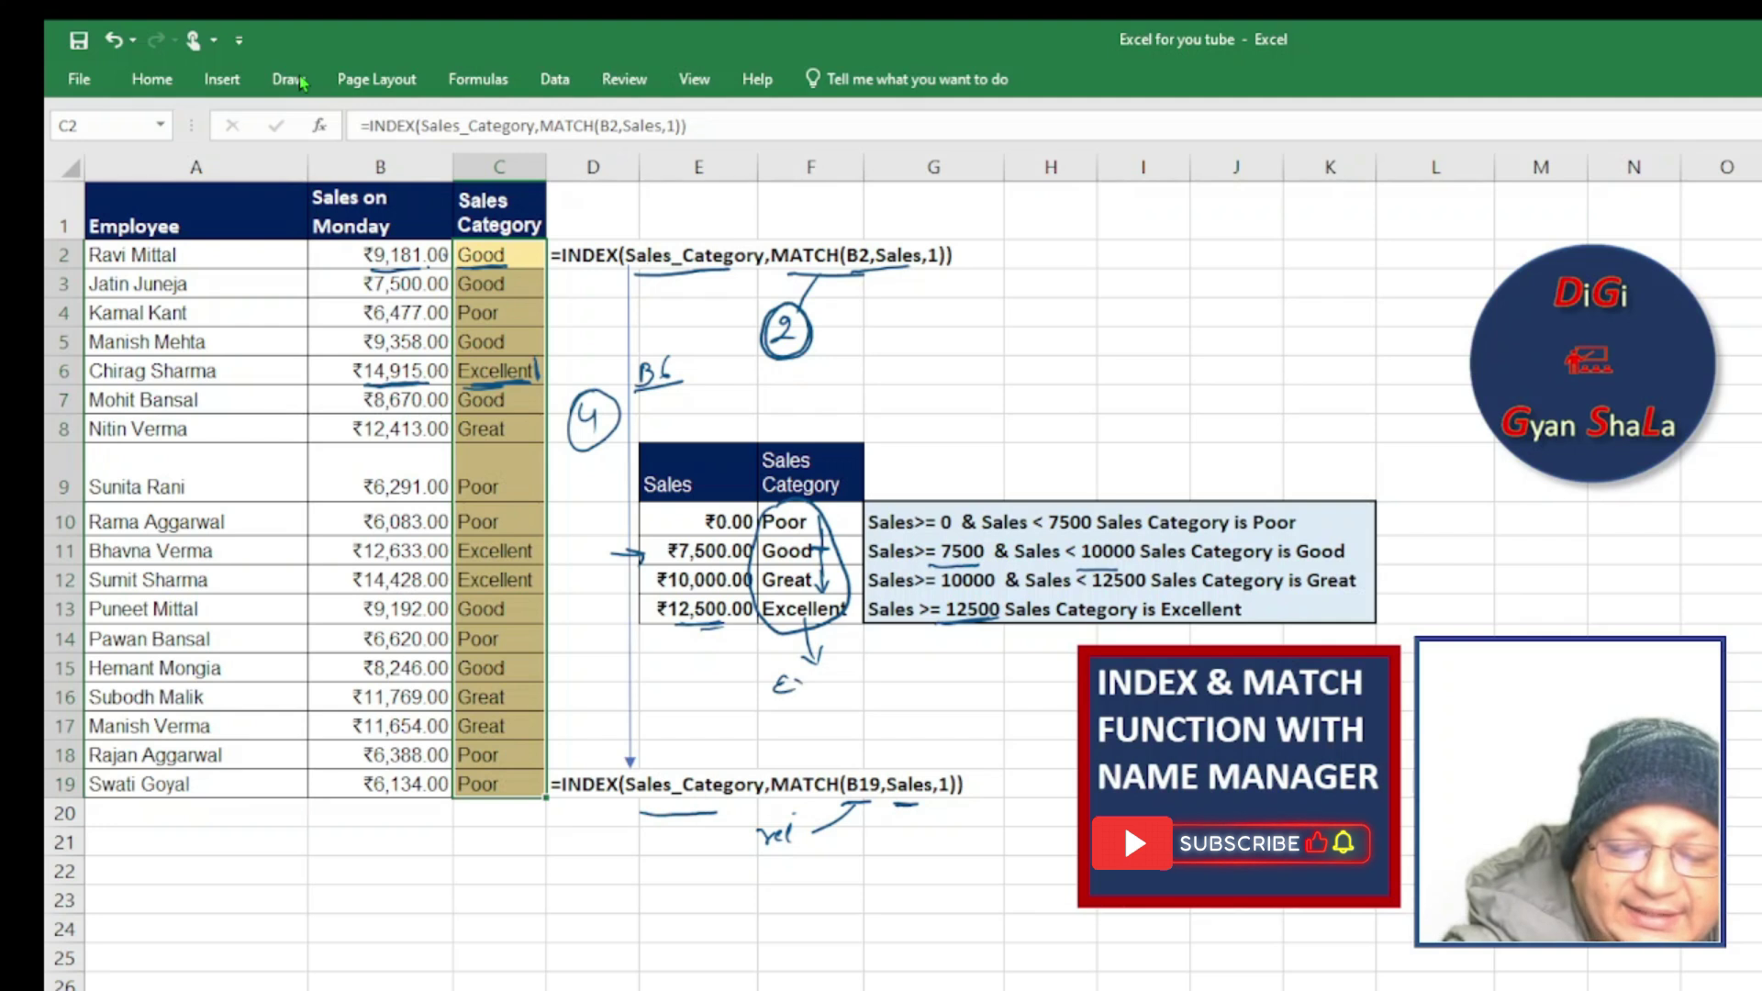
pyautogui.moveTo(791, 636)
pyautogui.mouseDown()
pyautogui.moveTo(739, 690)
pyautogui.moveTo(548, 459)
pyautogui.moveTo(542, 397)
pyautogui.mouseUp()
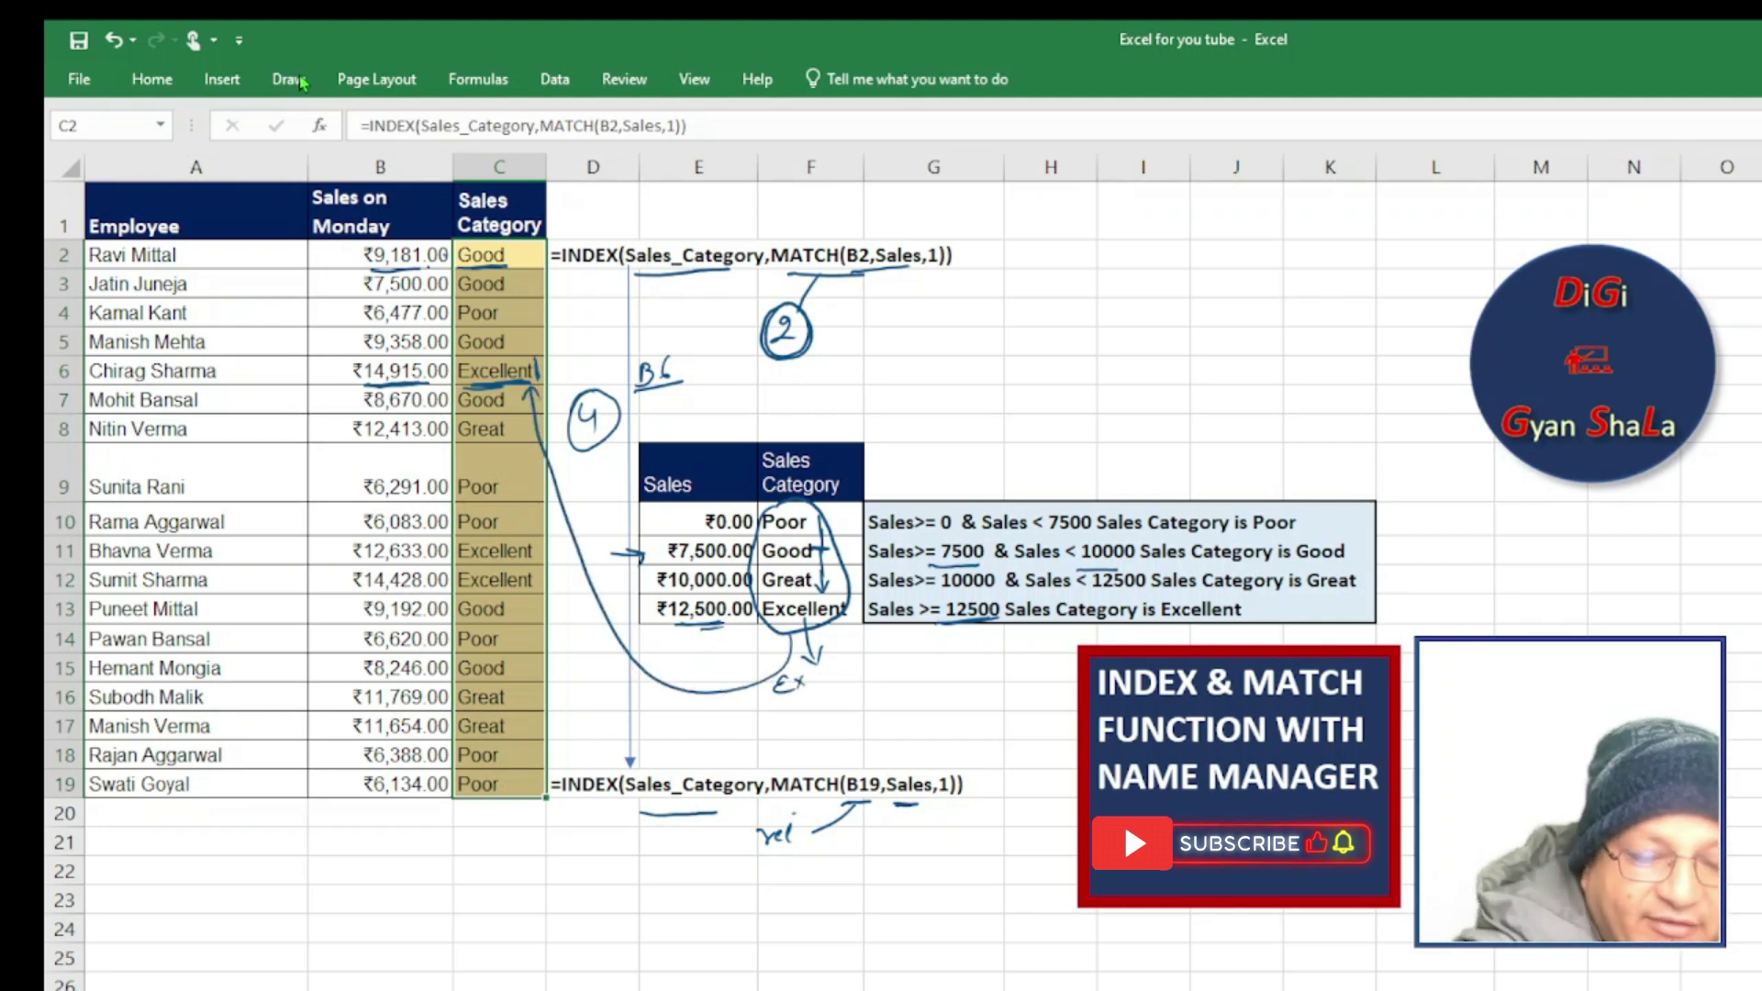